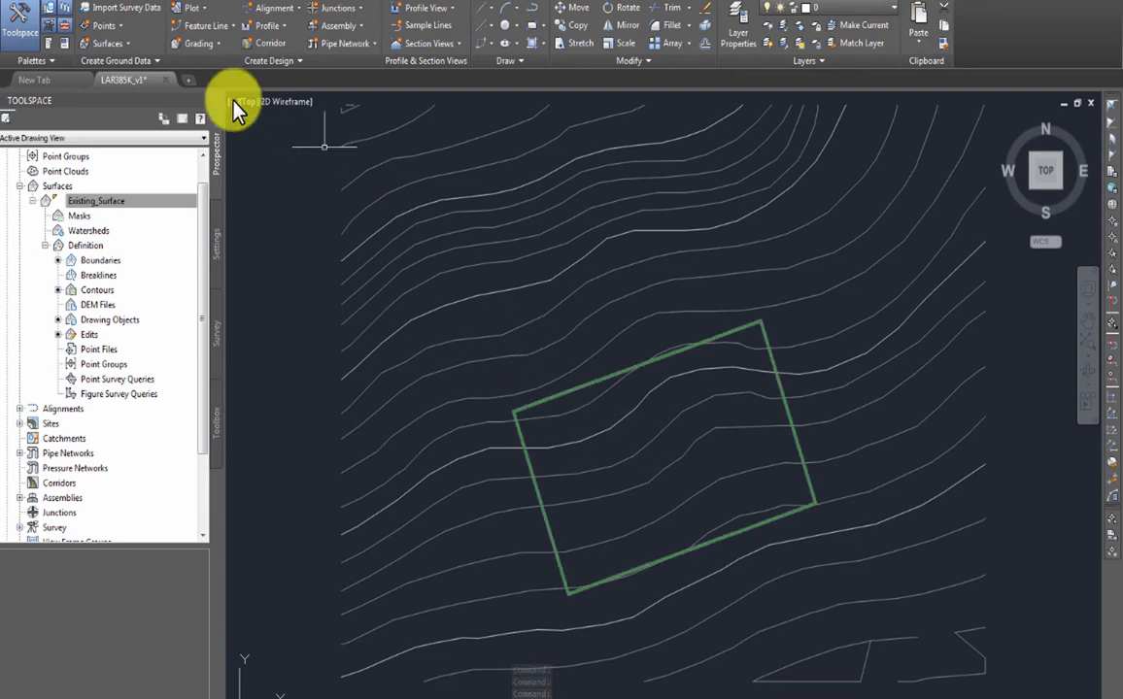
# - Save the LAR385K_v1 drawing with its Existing_Surface contours and pad outline
pyautogui.hotkey('ctrl', 's')
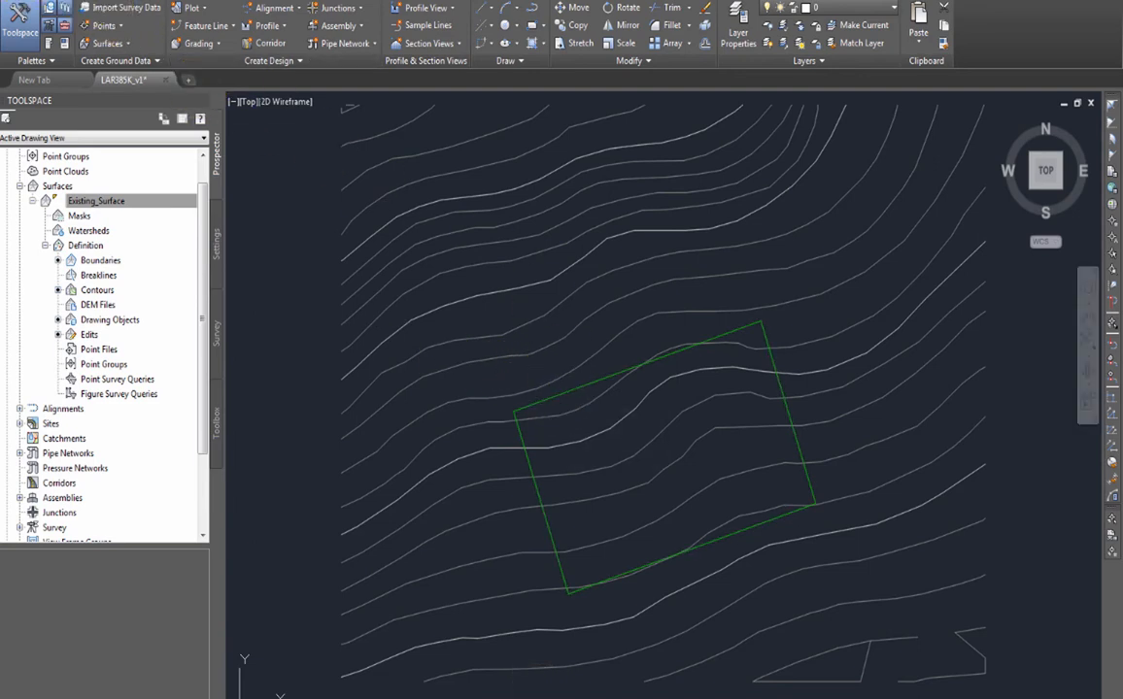
pyautogui.moveTo(440, 226)
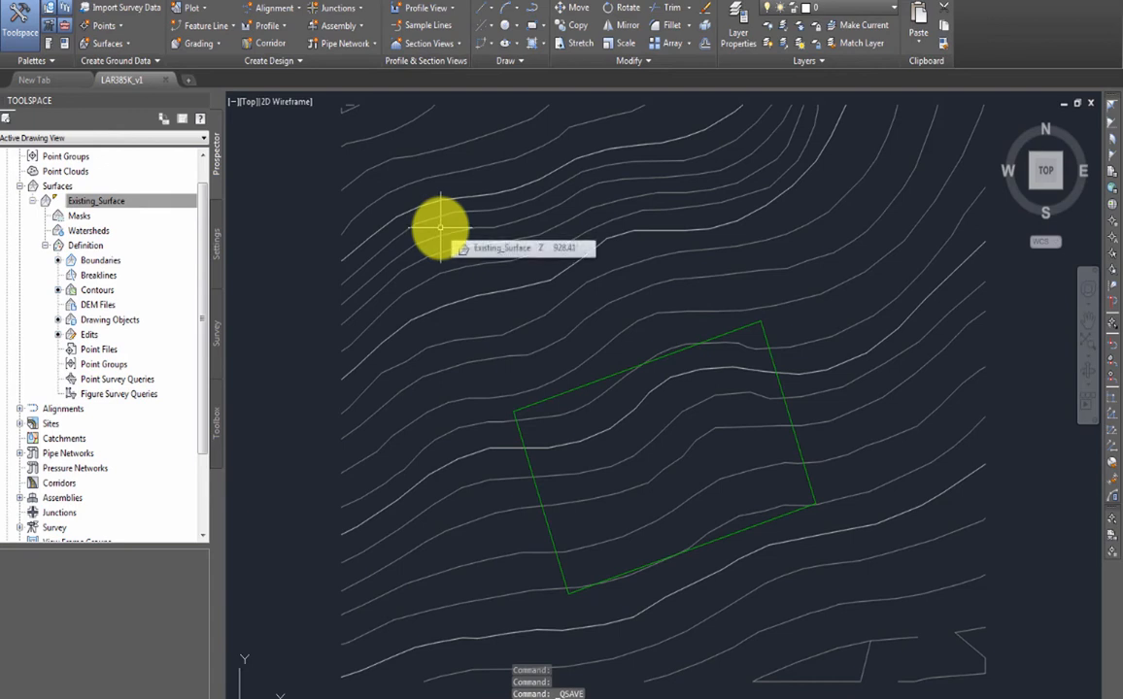
# - Launch the Grading Creation Tools over the drawing and expand them to show Grade to Distance parameters
pyautogui.click(218, 45)
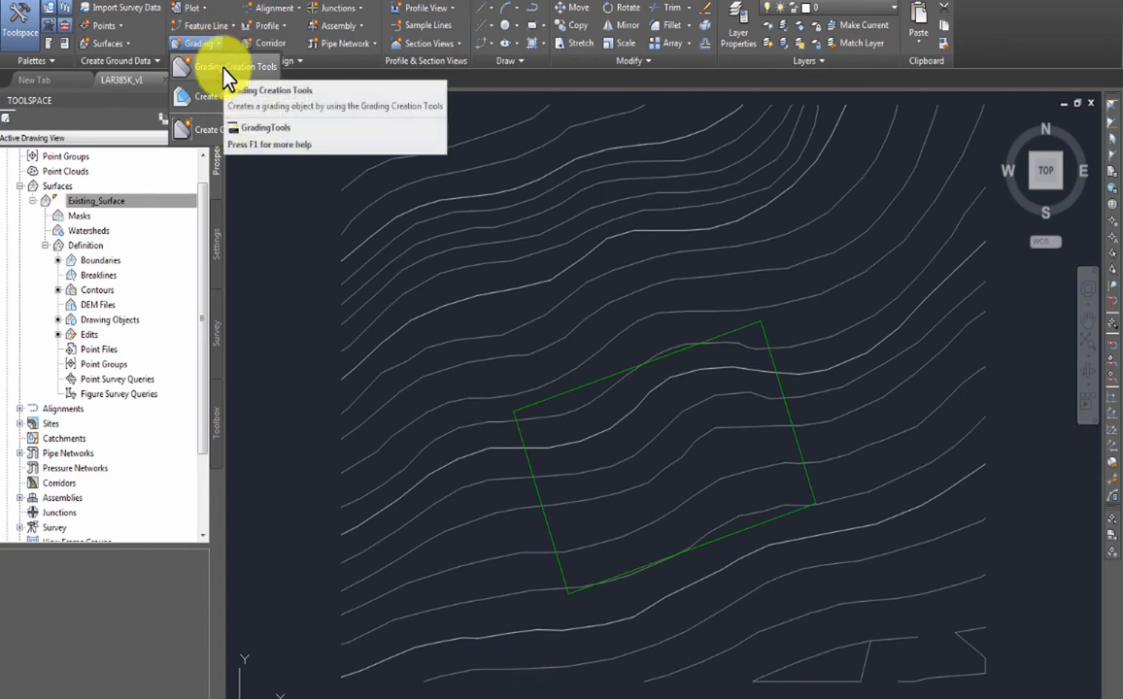
pyautogui.click(225, 67)
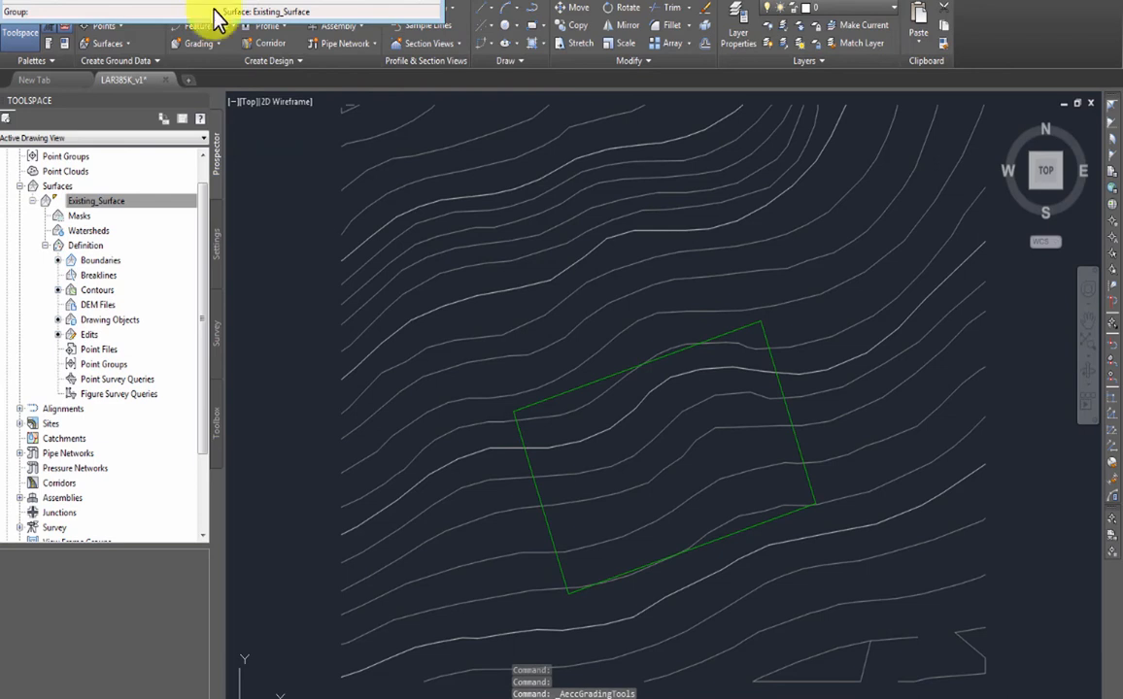
pyautogui.moveTo(220, 13)
pyautogui.mouseDown()
pyautogui.moveTo(408, 180)
pyautogui.moveTo(451, 152)
pyautogui.mouseUp()
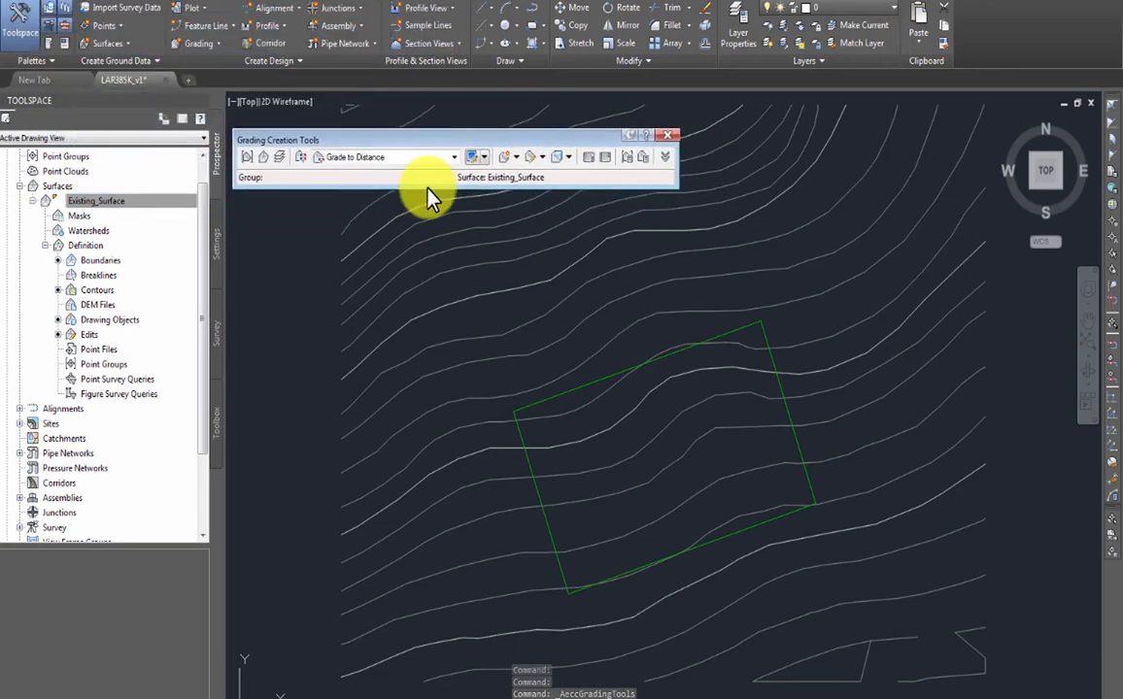
pyautogui.click(666, 157)
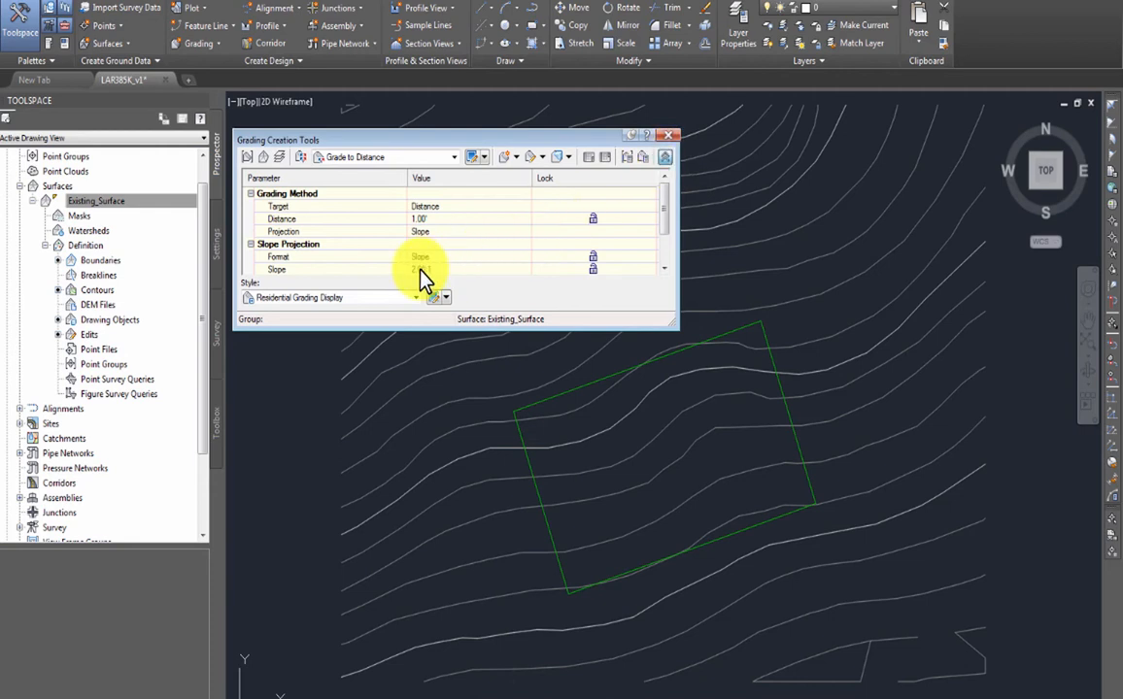
pyautogui.click(160, 200)
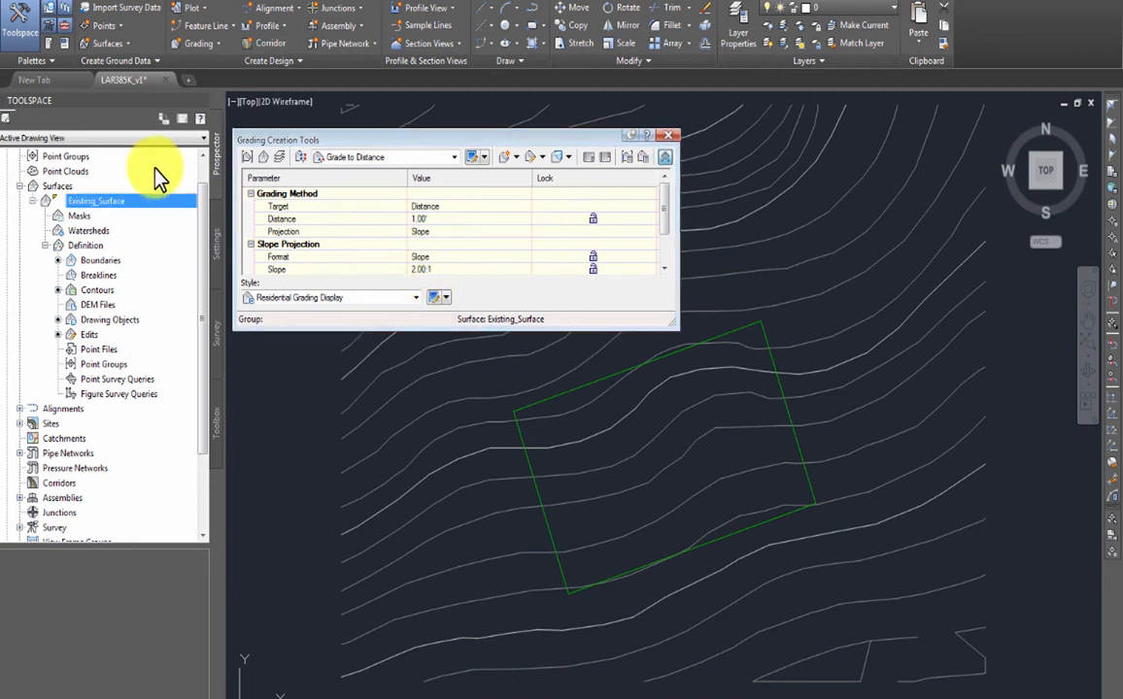
# - In Toolspace Settings, expand Grading > Grading Criteria Sets and select the Basic Set
pyautogui.click(19, 187)
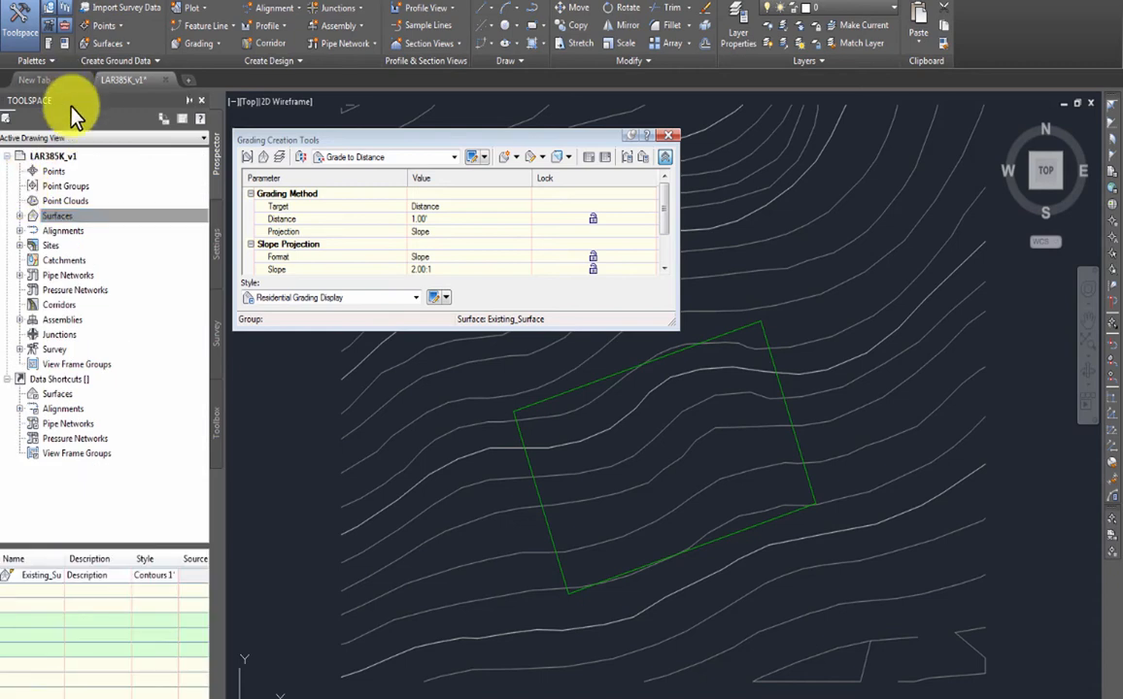
pyautogui.click(216, 248)
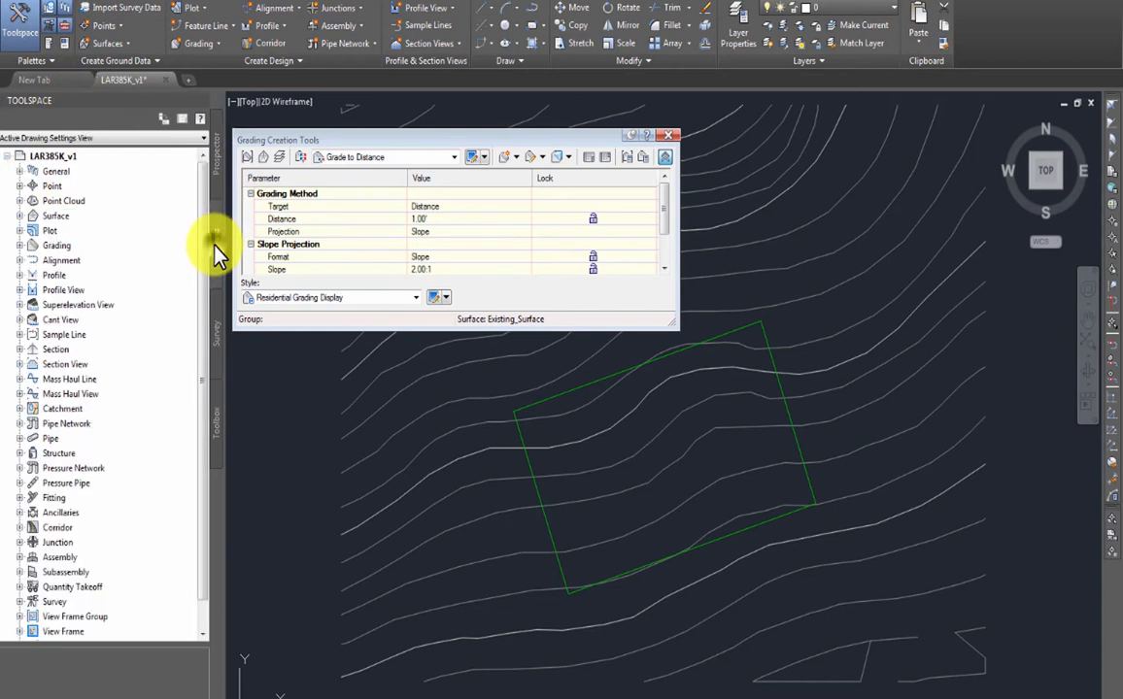
pyautogui.click(20, 246)
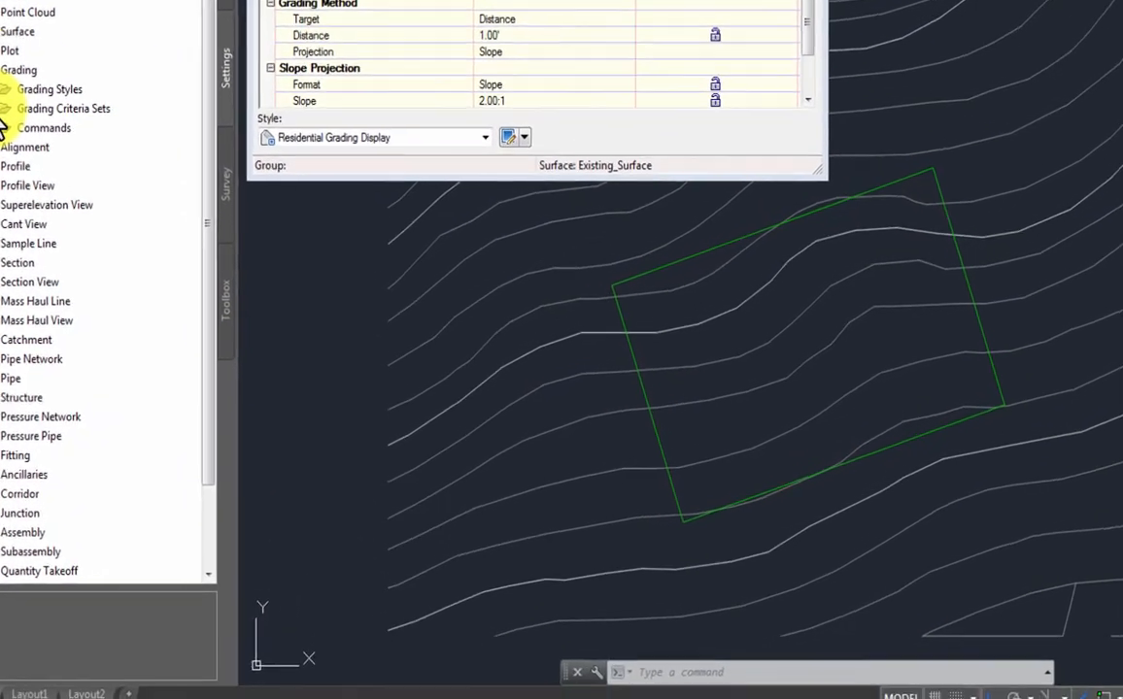
pyautogui.click(32, 275)
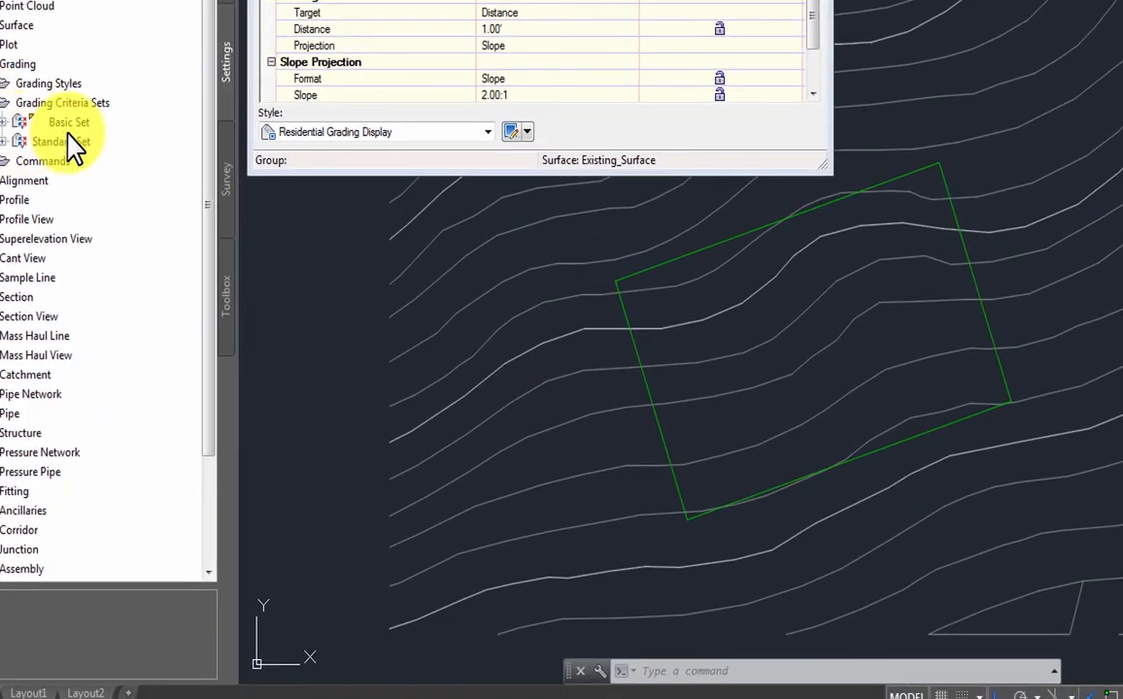
pyautogui.click(6, 123)
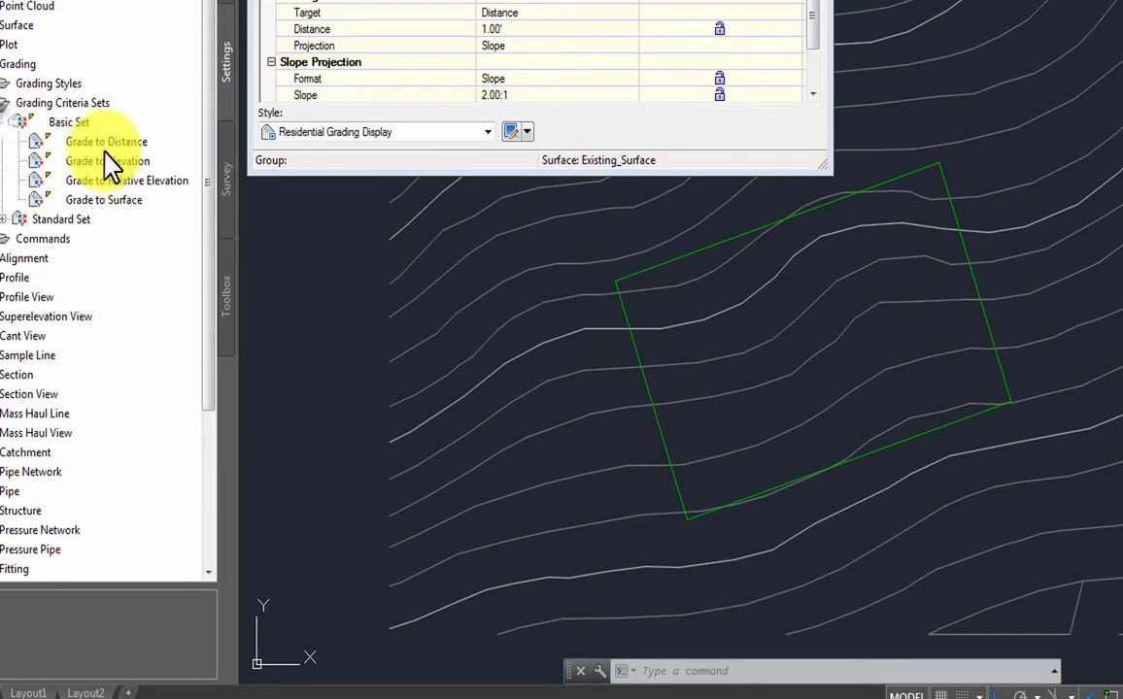
pyautogui.click(72, 122)
# - Create a new grading criteria in the Basic Set and begin renaming it LAR385K-Criteria
pyautogui.rightClick(72, 123)
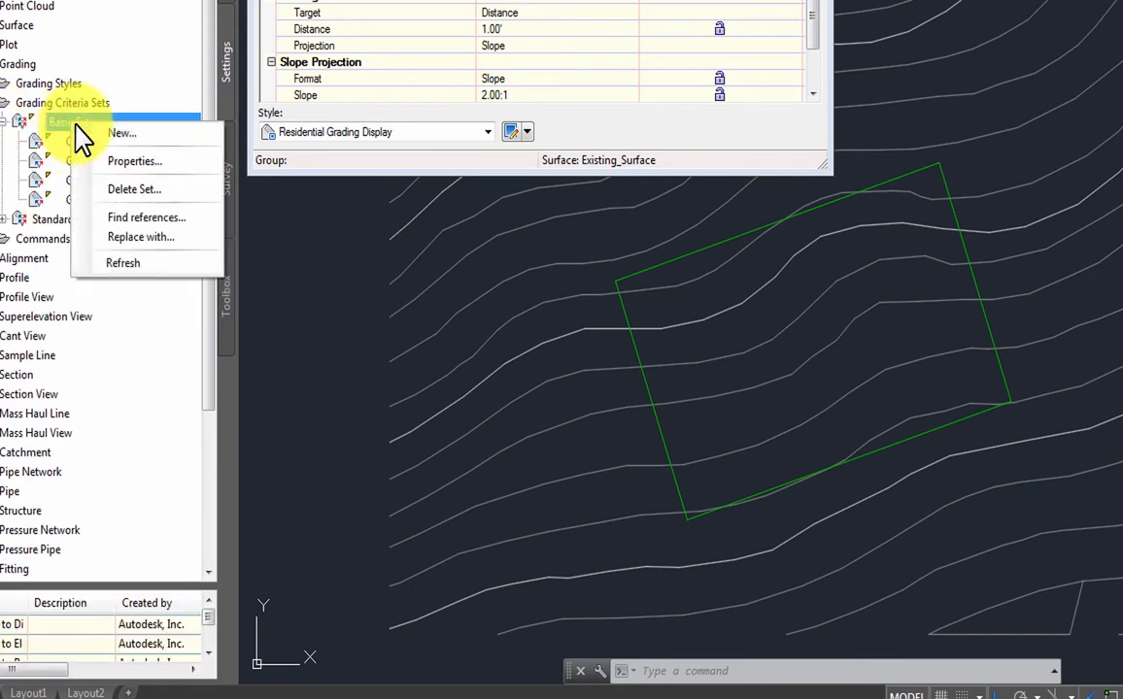
pyautogui.click(111, 136)
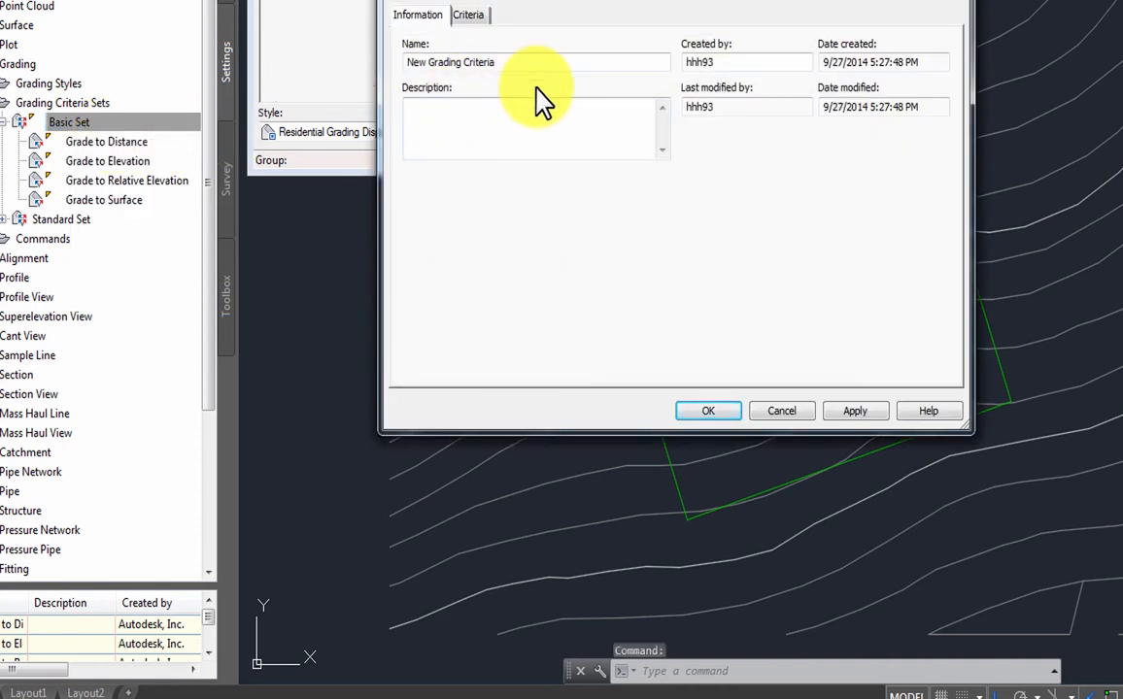
pyautogui.moveTo(514, 63); pyautogui.dragTo(228, 63)
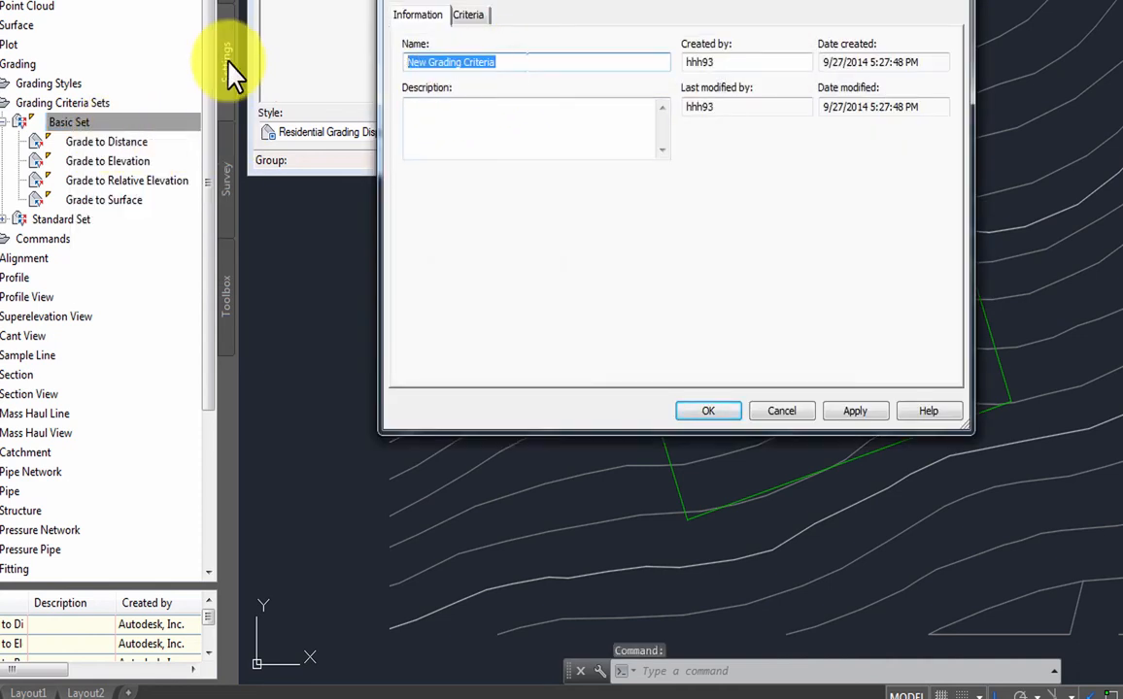
pyautogui.write('LAR385K-')
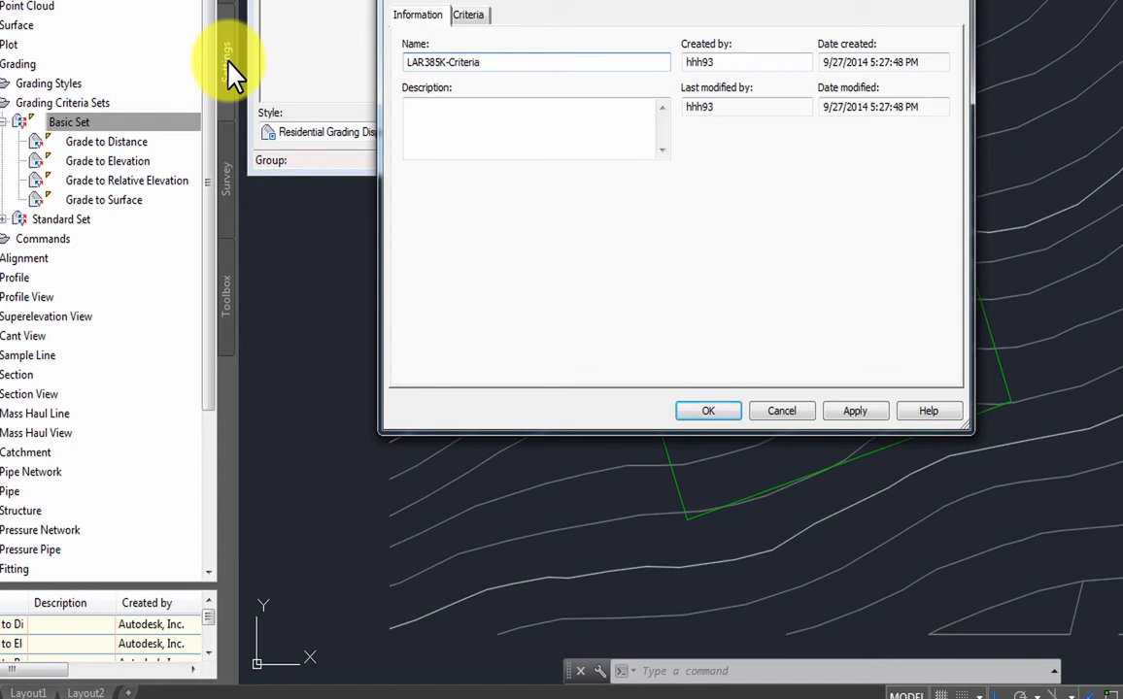
# - Make LAR385K-Criteria target Surface with 3.00:1 cut and fill slopes, then confirm
pyautogui.click(476, 15)
pyautogui.click(644, 89)
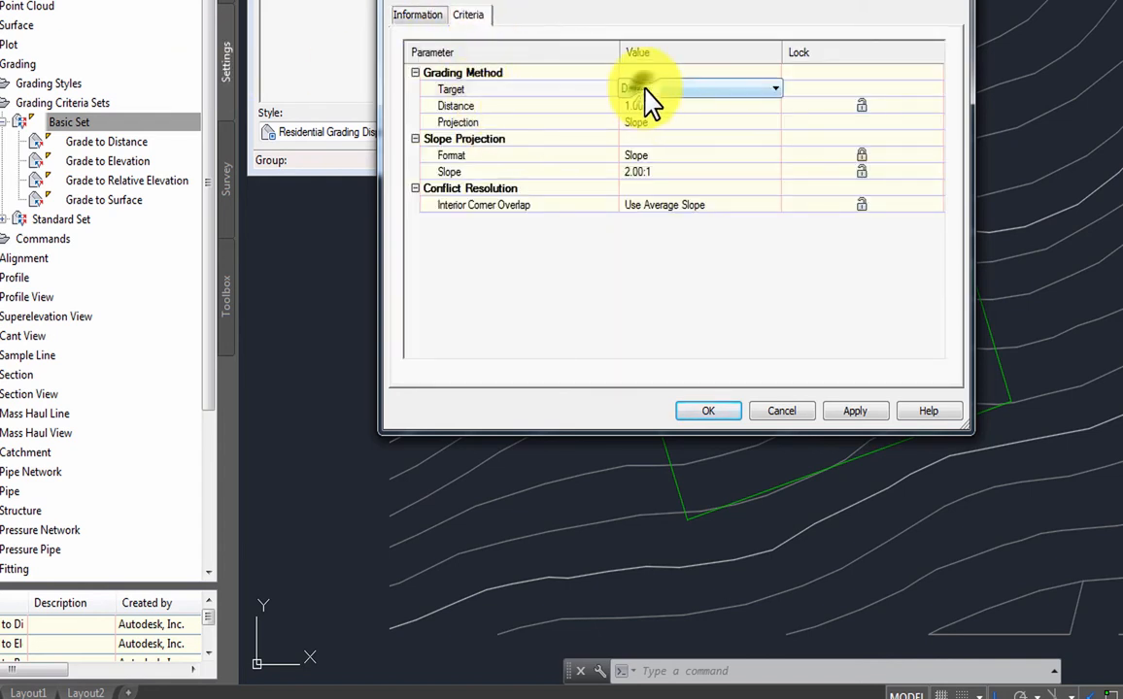
pyautogui.click(645, 90)
pyautogui.click(650, 104)
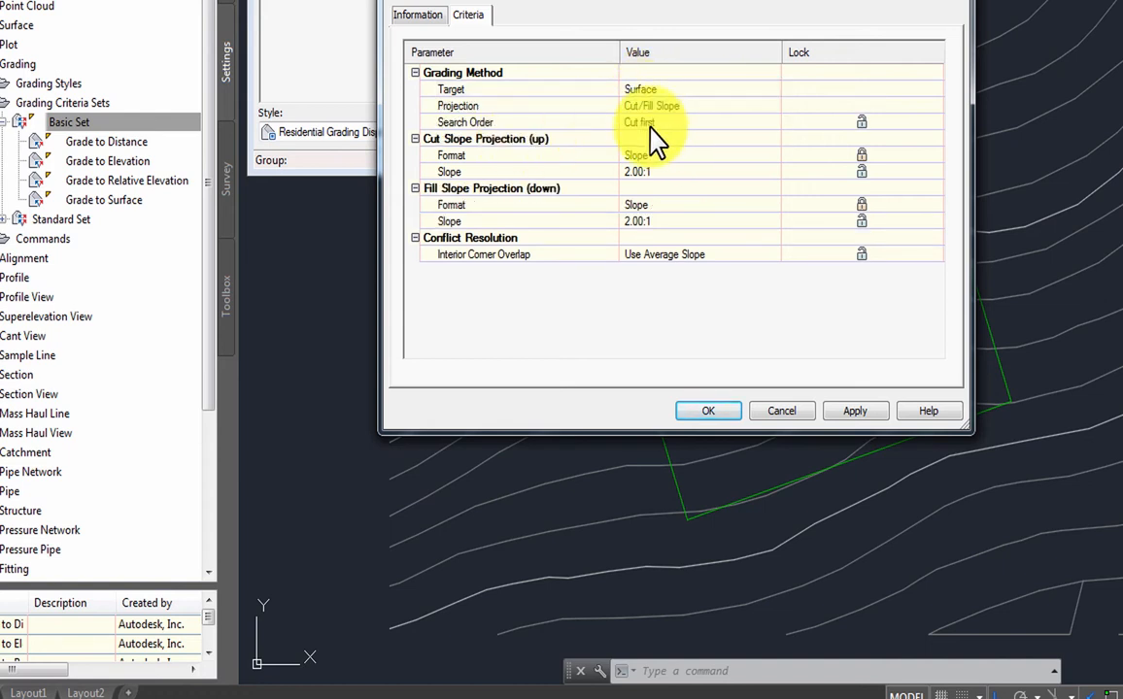
pyautogui.click(633, 172)
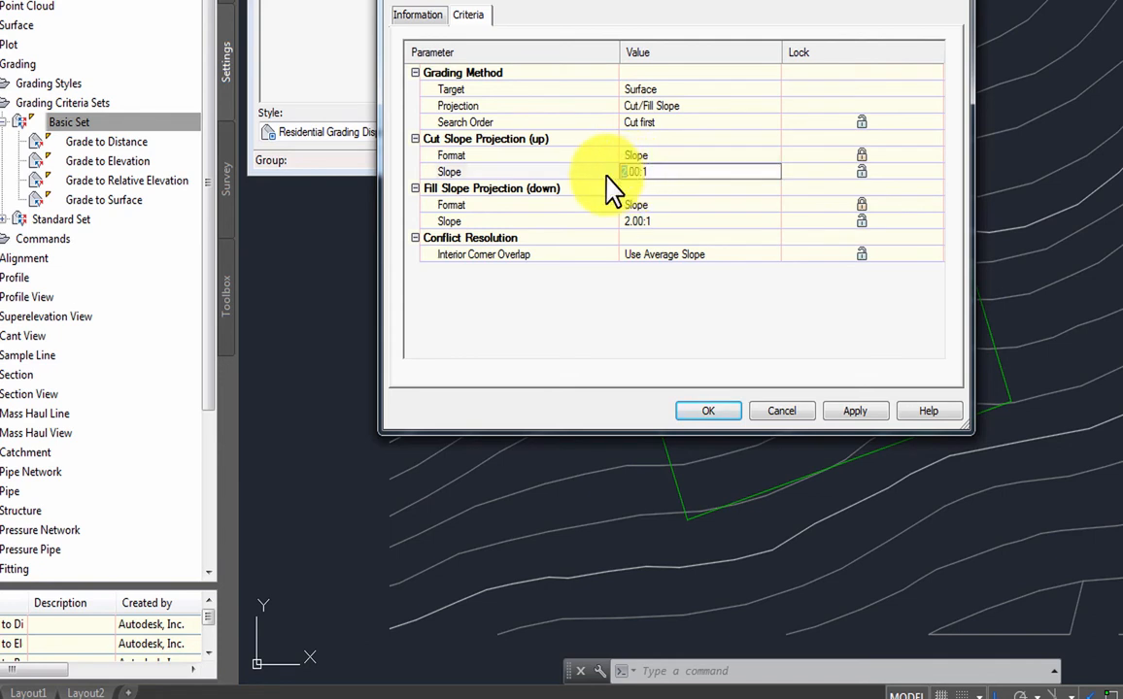
pyautogui.click(626, 240)
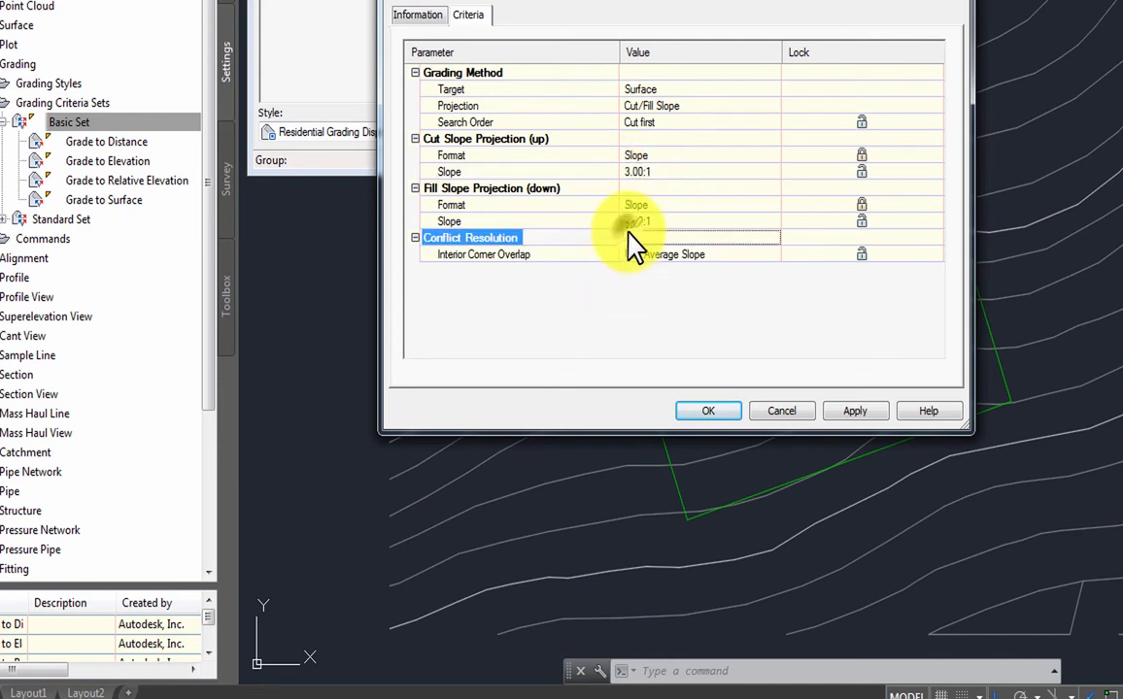
pyautogui.click(629, 223)
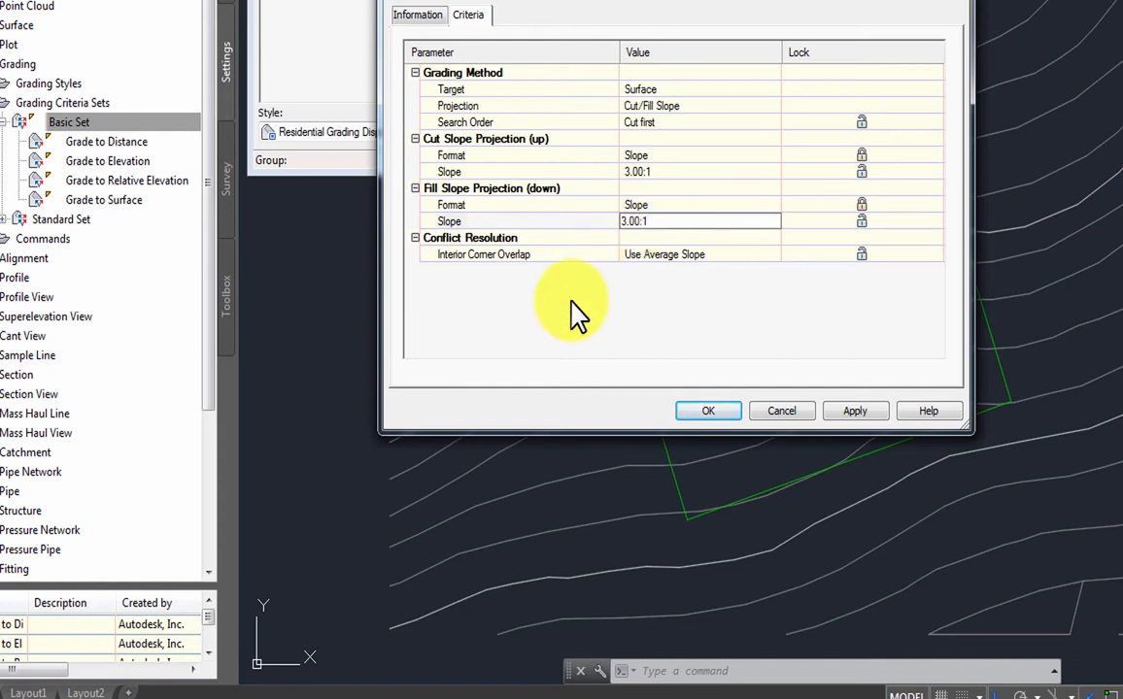
pyautogui.click(880, 416)
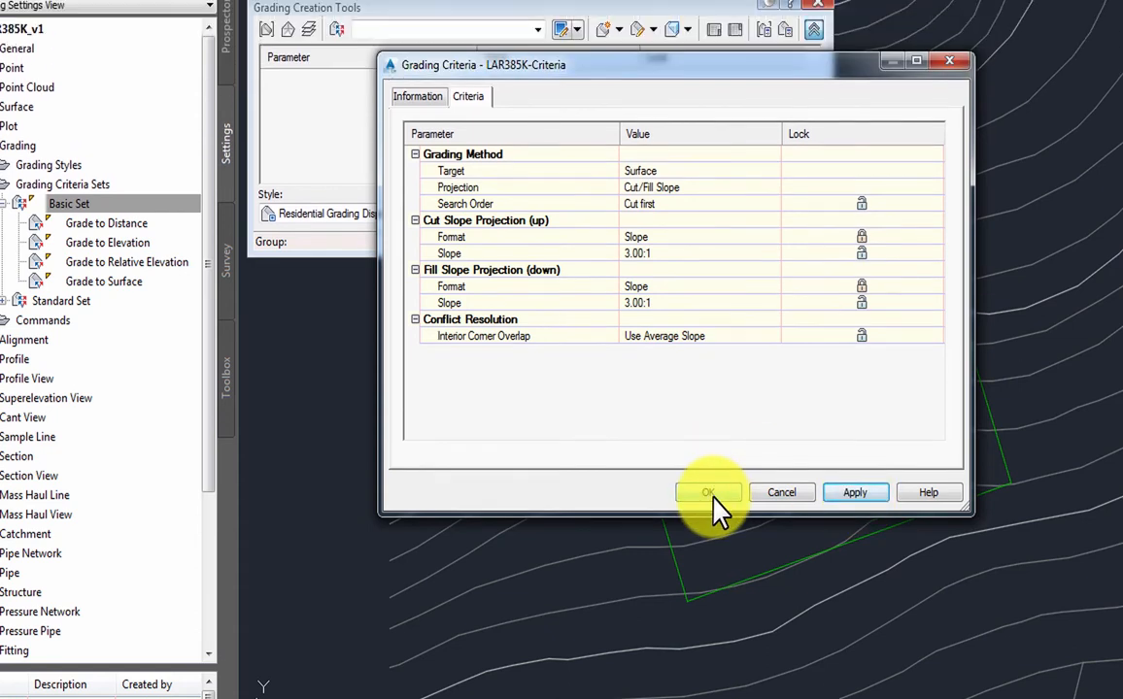
pyautogui.click(712, 494)
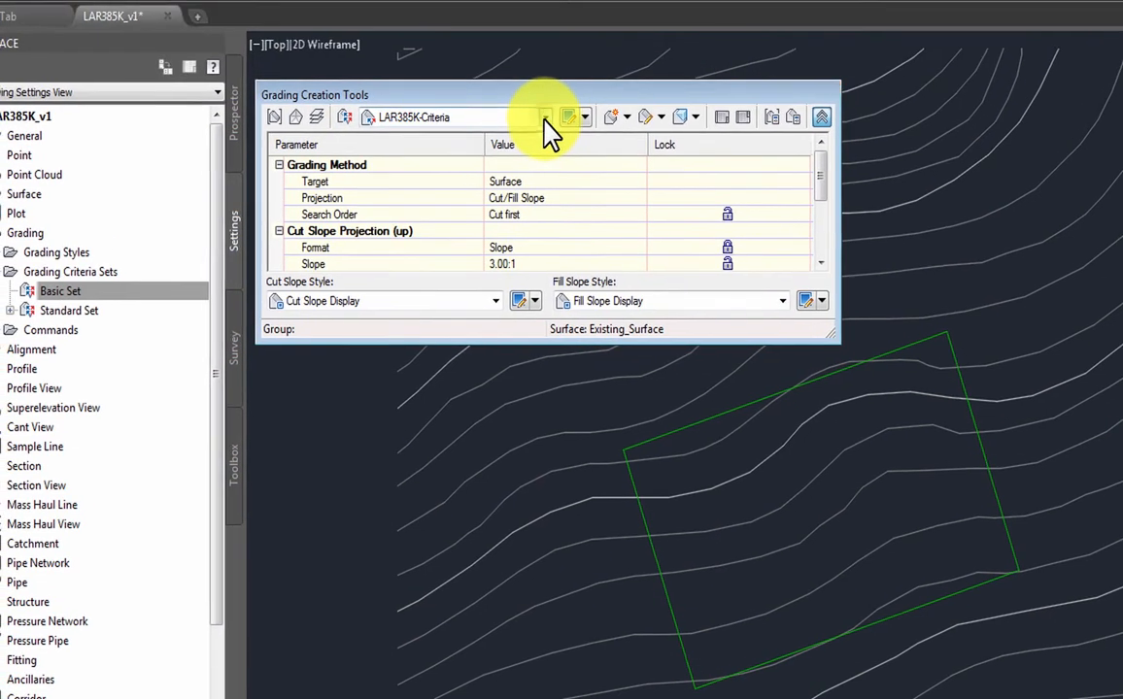
# - Keep LAR385K-Criteria selected and move the grading toolbar left, clear of the pad
pyautogui.click(545, 117)
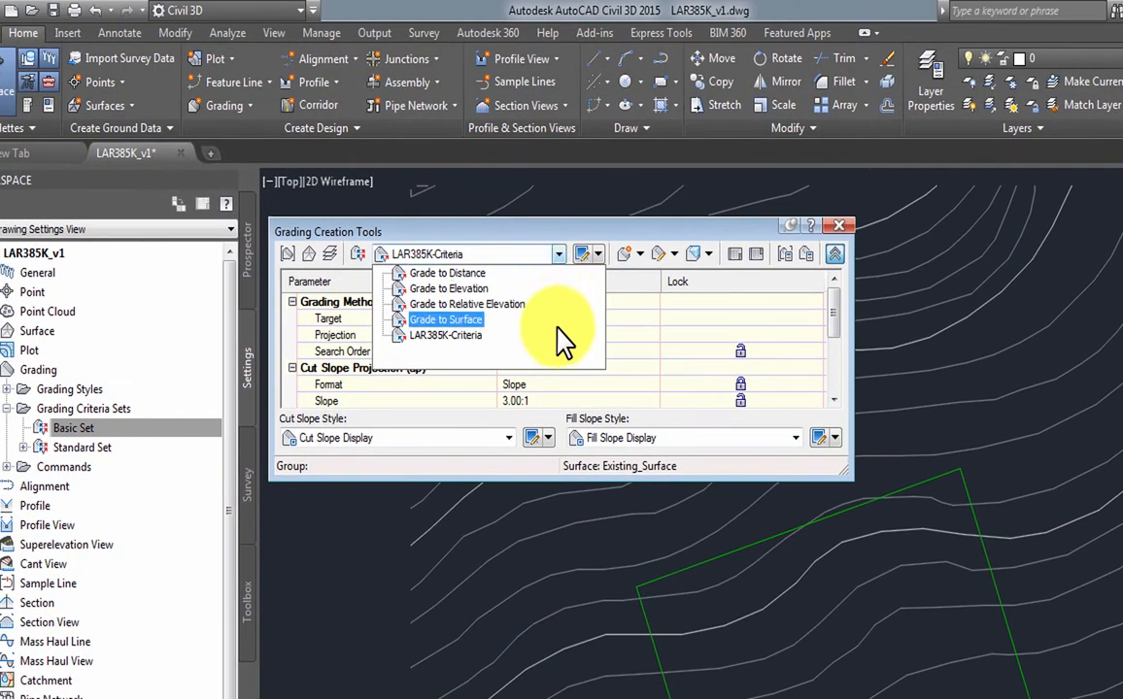
pyautogui.click(516, 239)
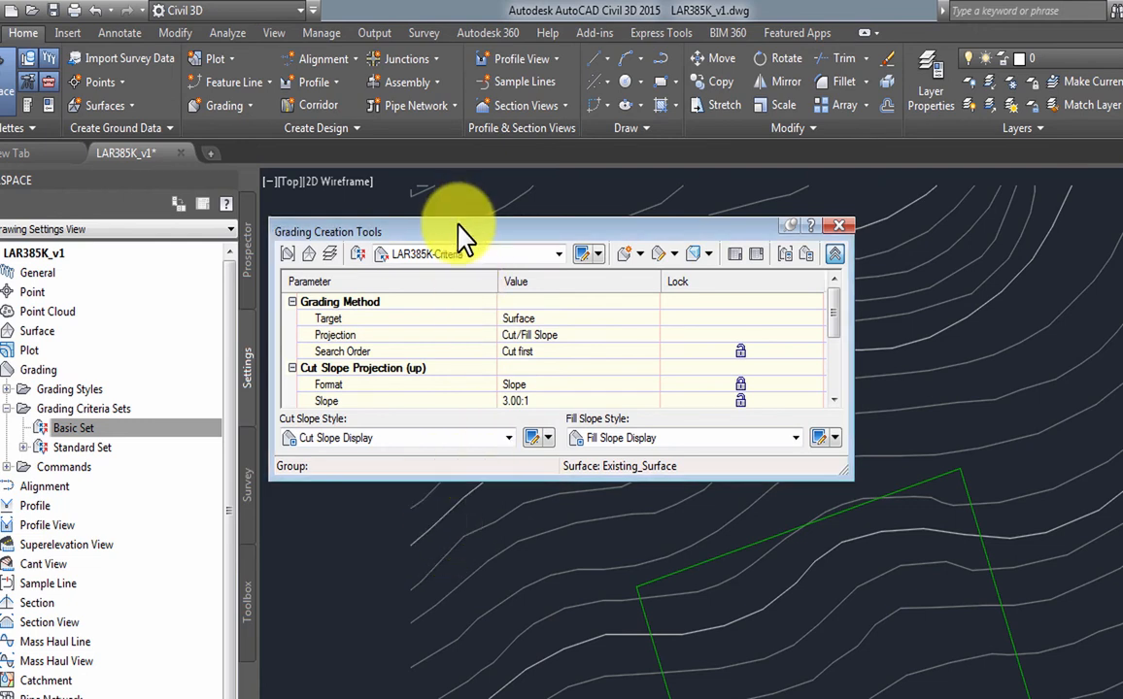
pyautogui.moveTo(464, 236); pyautogui.dragTo(263, 243)
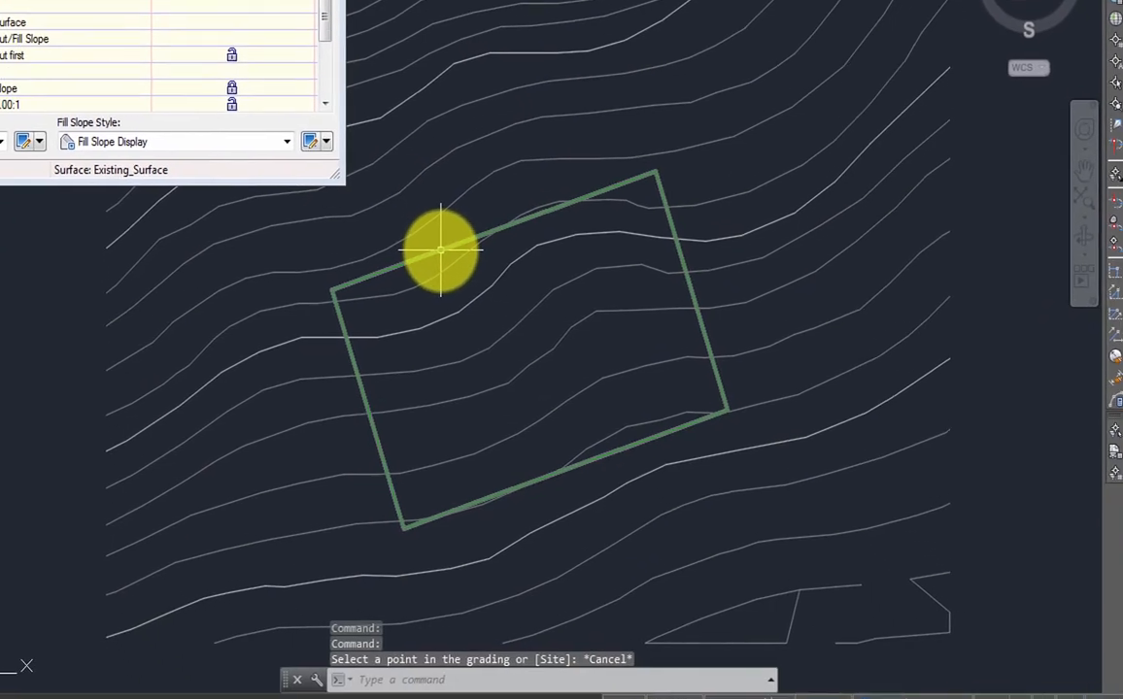
# - Select the pad feature line and set stations 0+00.00 and 0+75.00 to level 917.20'
pyautogui.click(440, 250)
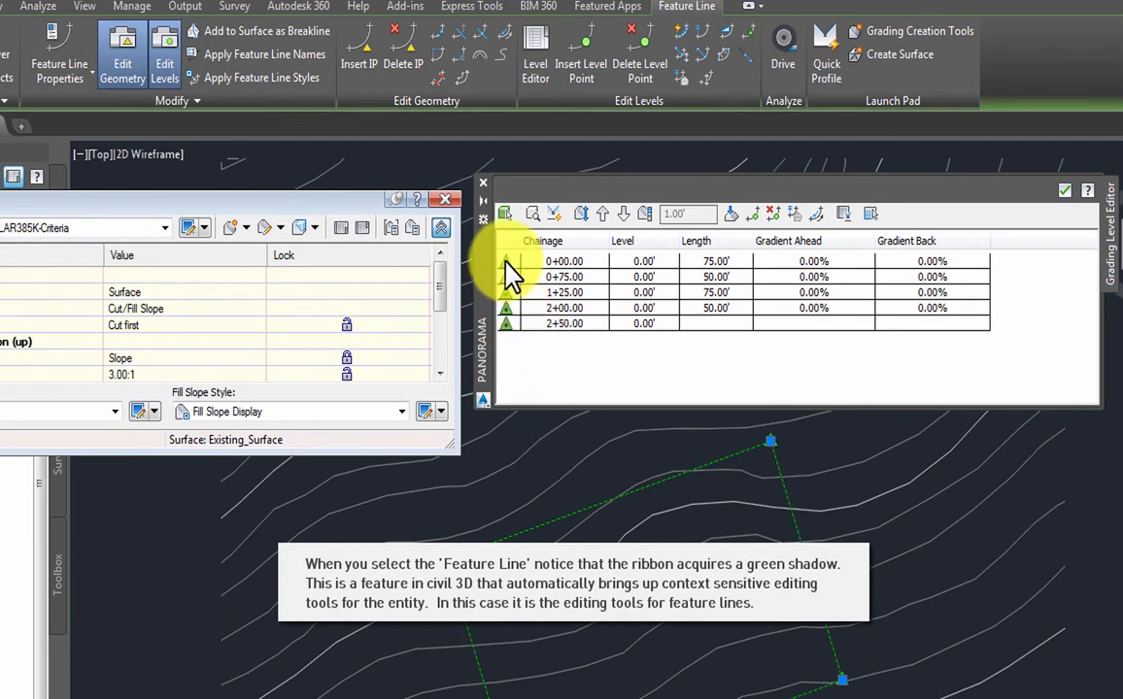
pyautogui.click(505, 263)
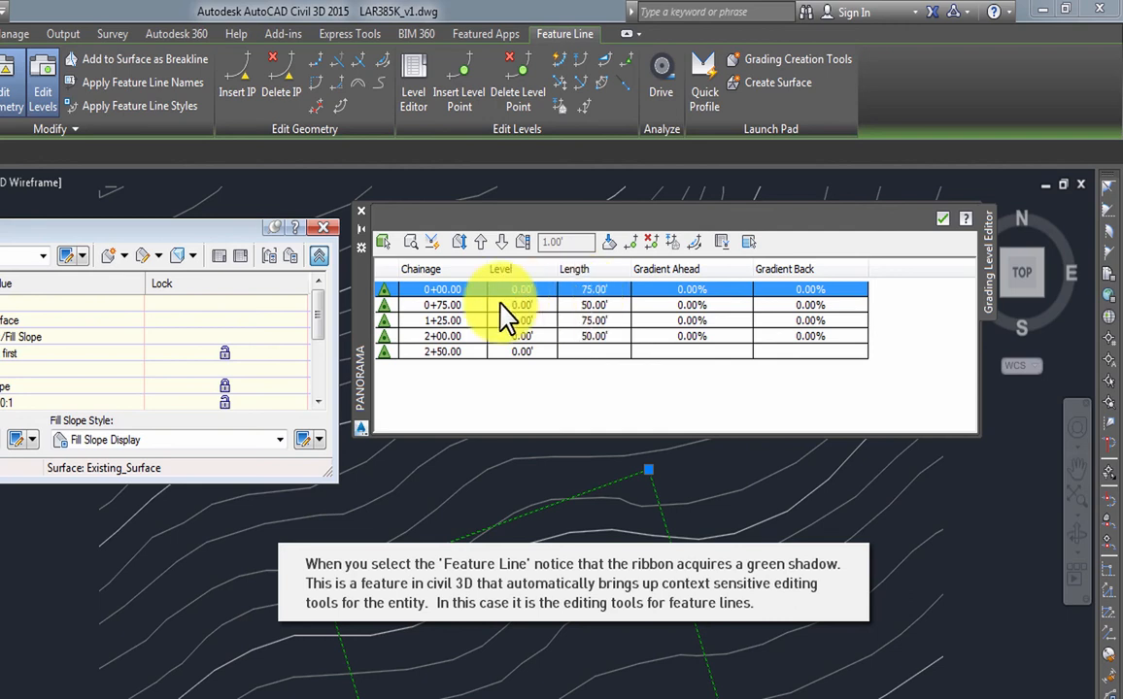
pyautogui.click(520, 289)
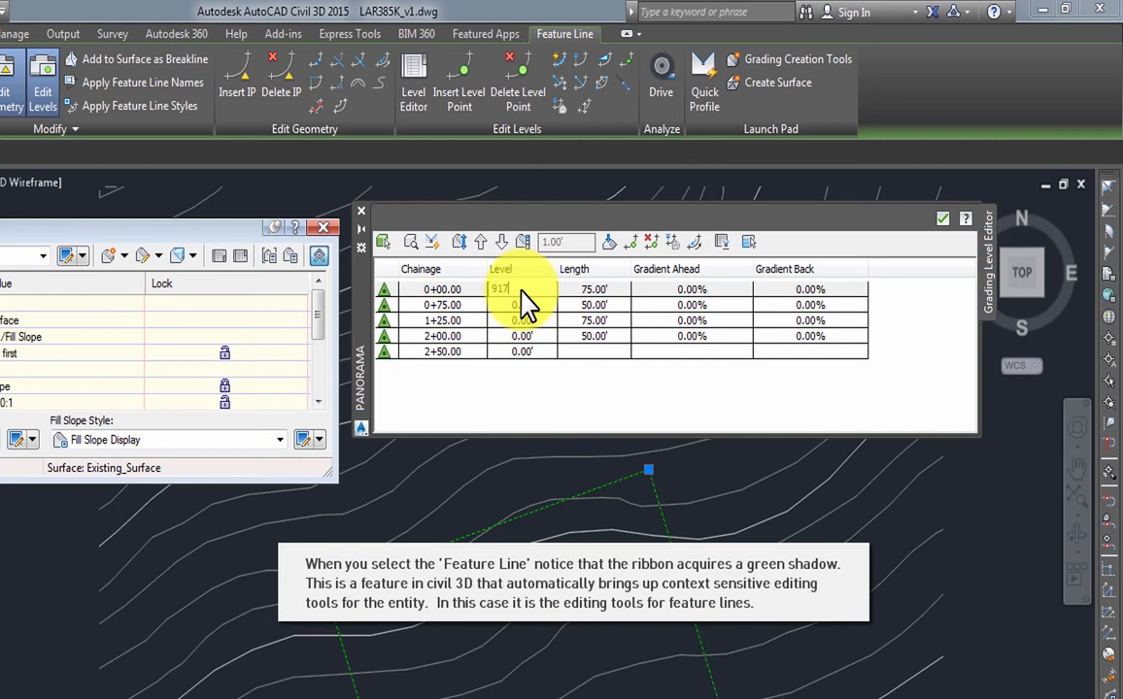
pyautogui.write('917.20')
pyautogui.press('Return')
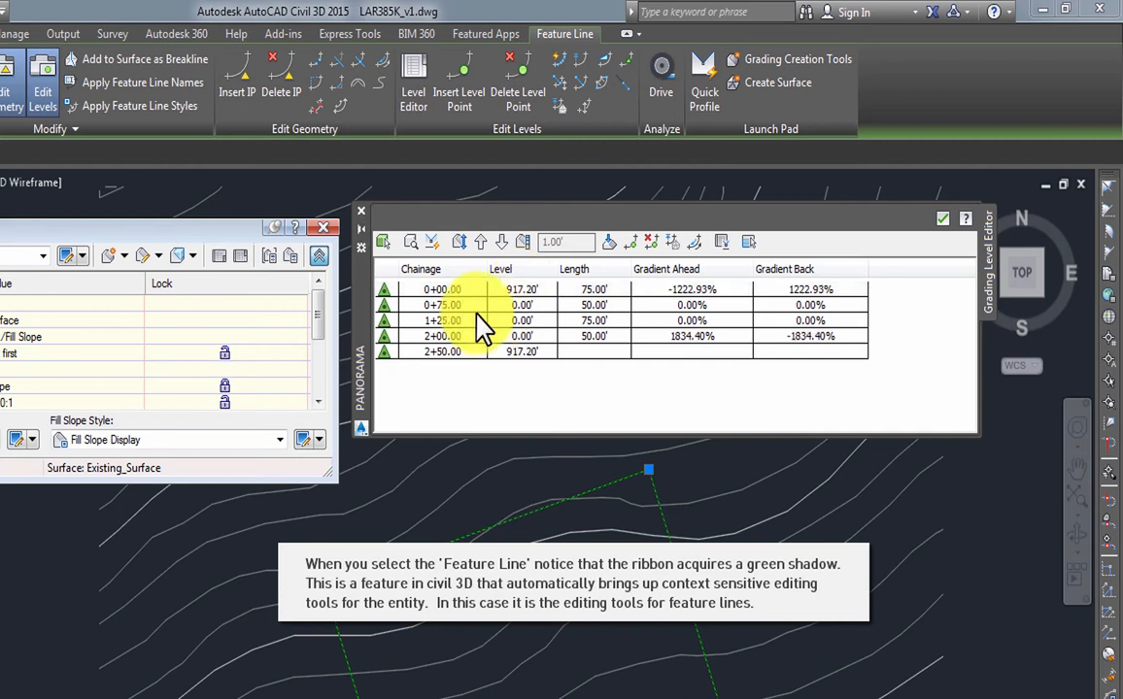
pyautogui.click(385, 305)
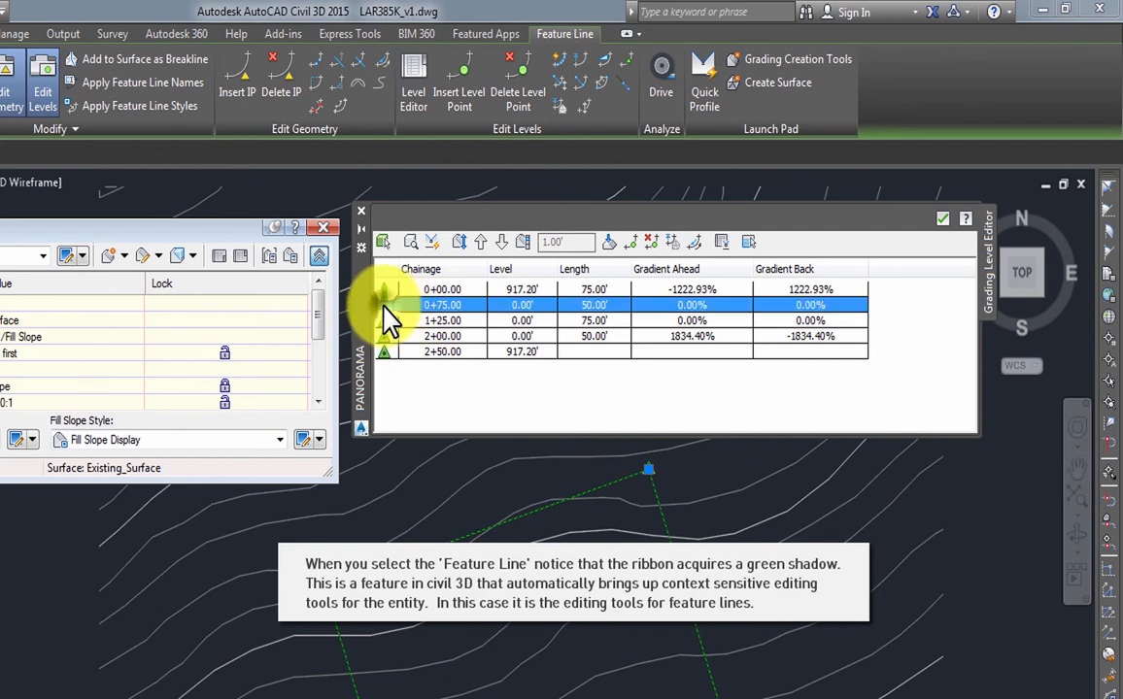
pyautogui.click(524, 305)
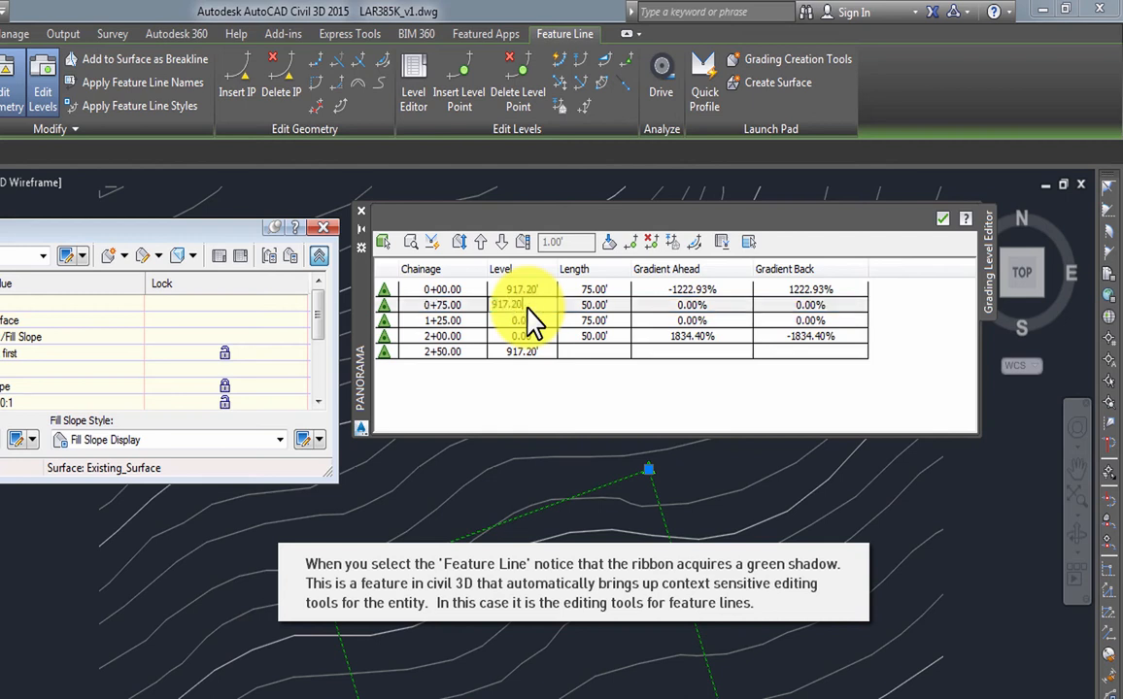
pyautogui.press('Return')
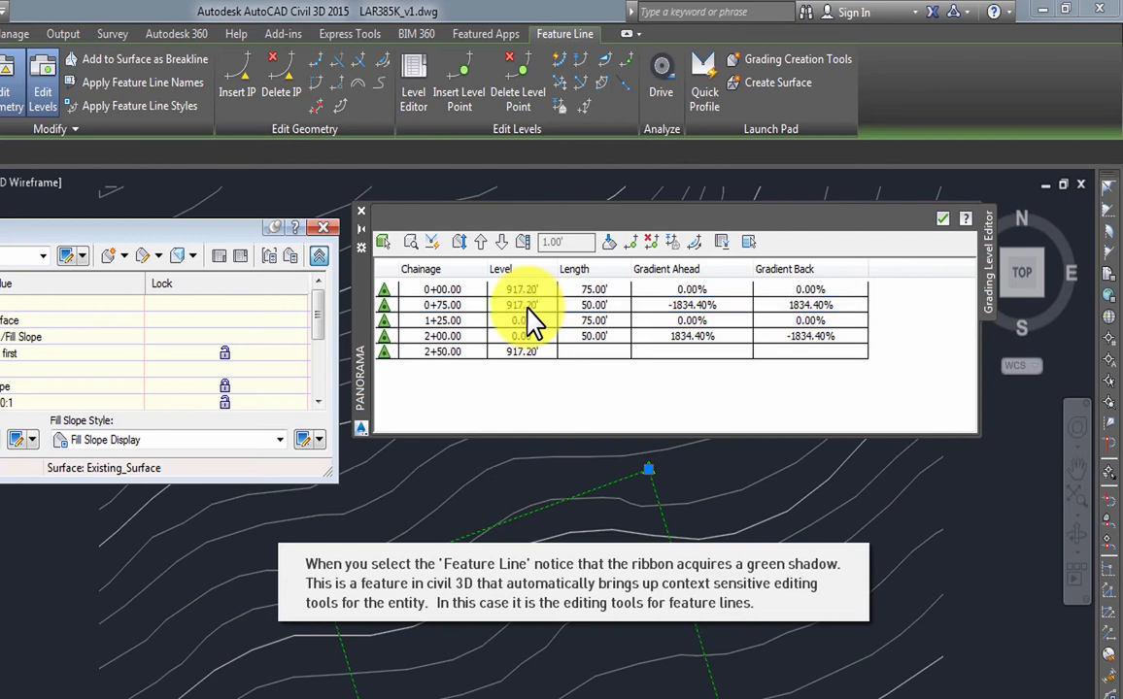
# - Set stations 1+25.00 and 2+00.00 to 916.20', leaving 2+50.00 at 917.20'
pyautogui.click(384, 322)
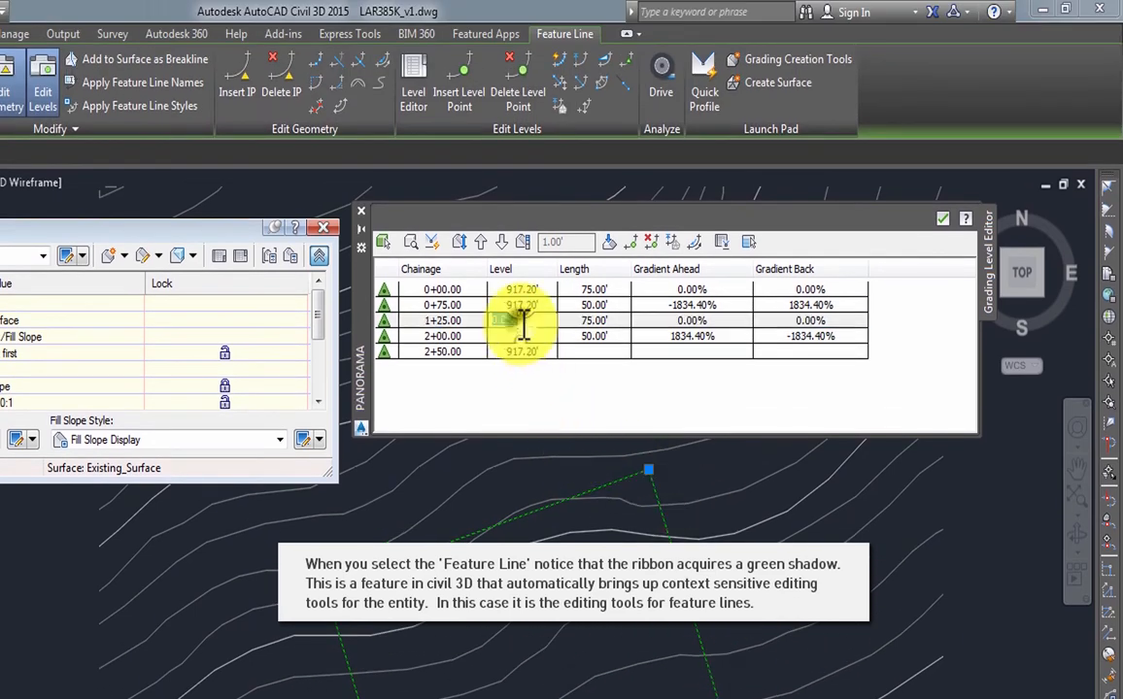
pyautogui.doubleClick(521, 322)
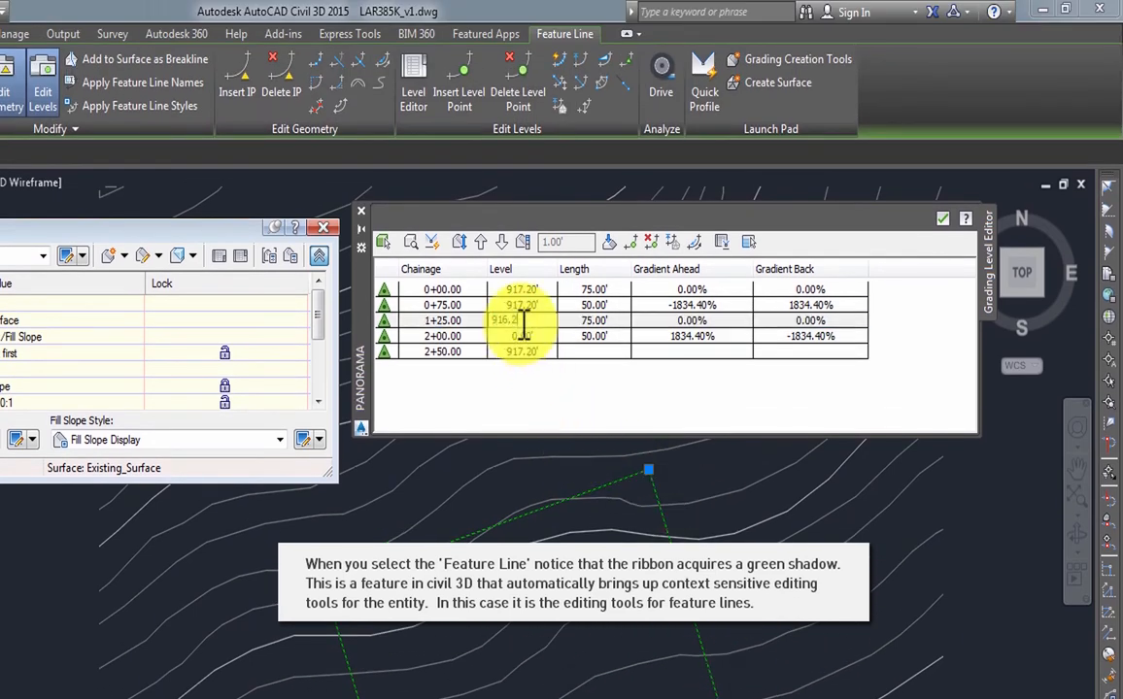
pyautogui.press('Return')
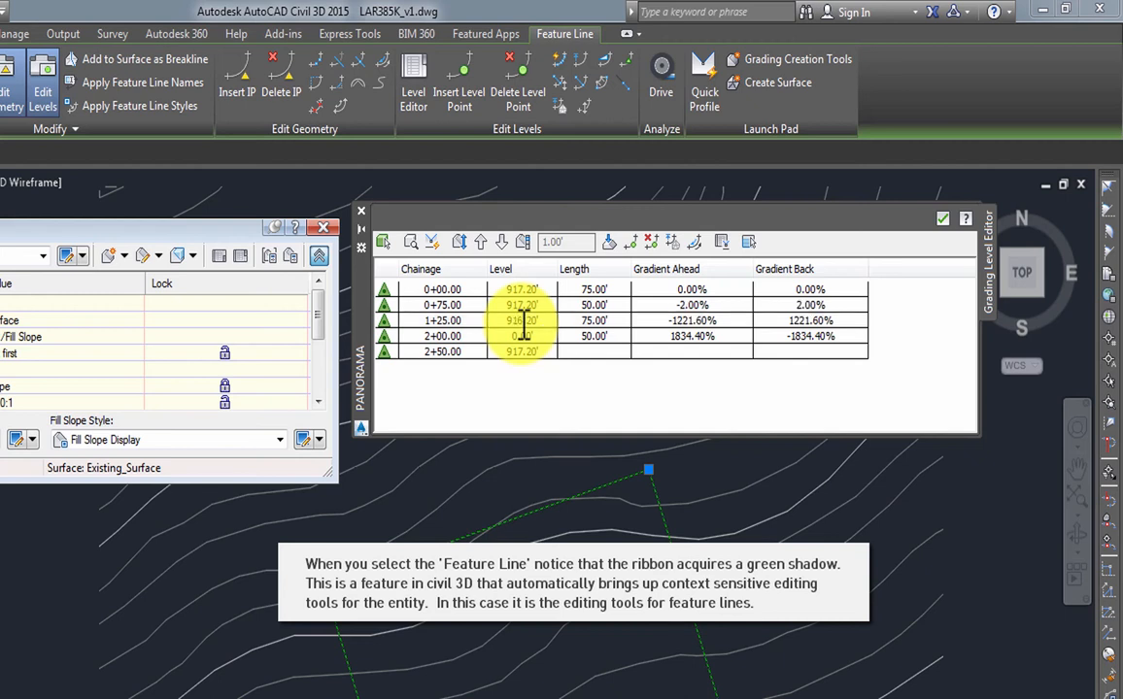
pyautogui.click(384, 336)
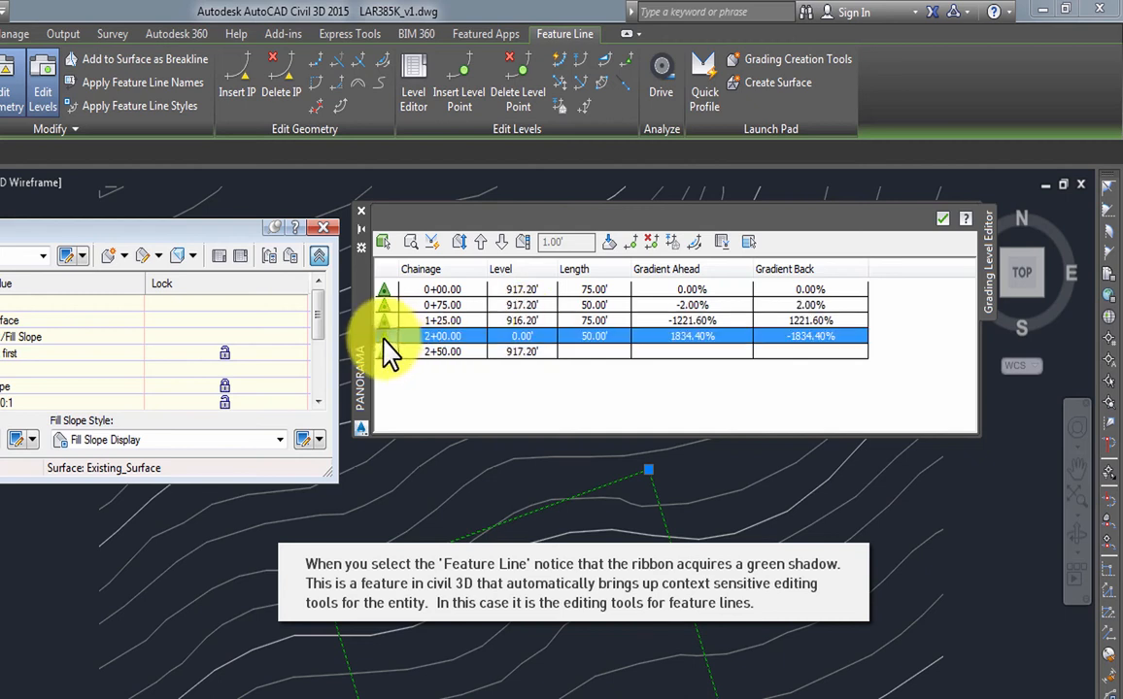
pyautogui.doubleClick(521, 337)
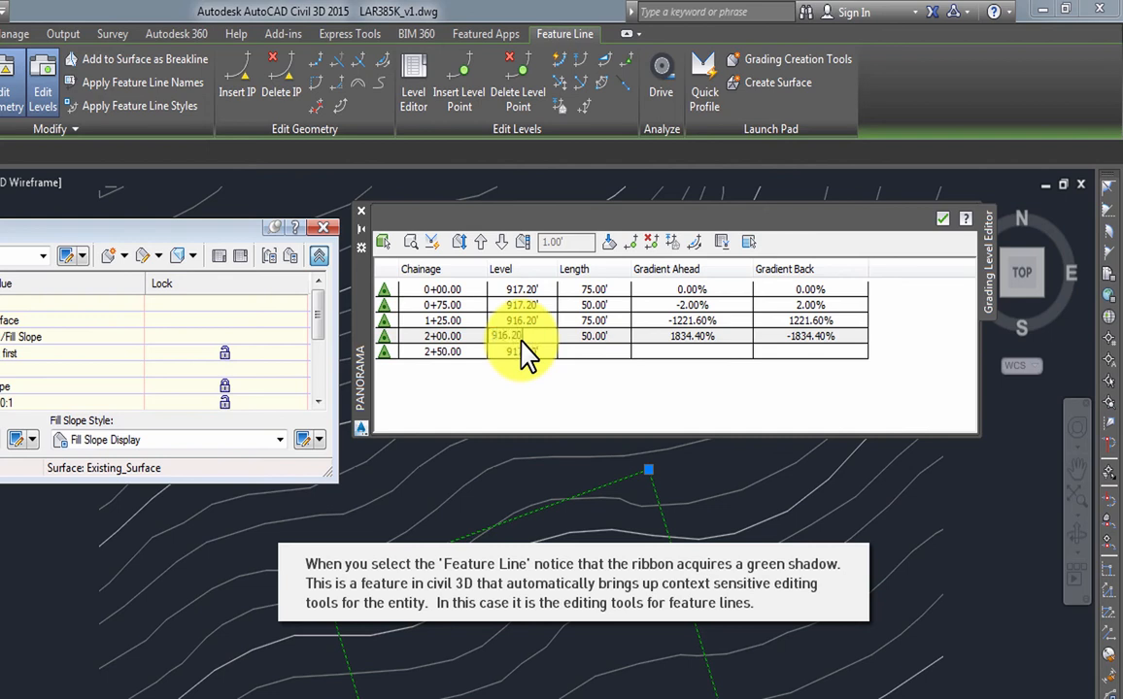
pyautogui.press('Return')
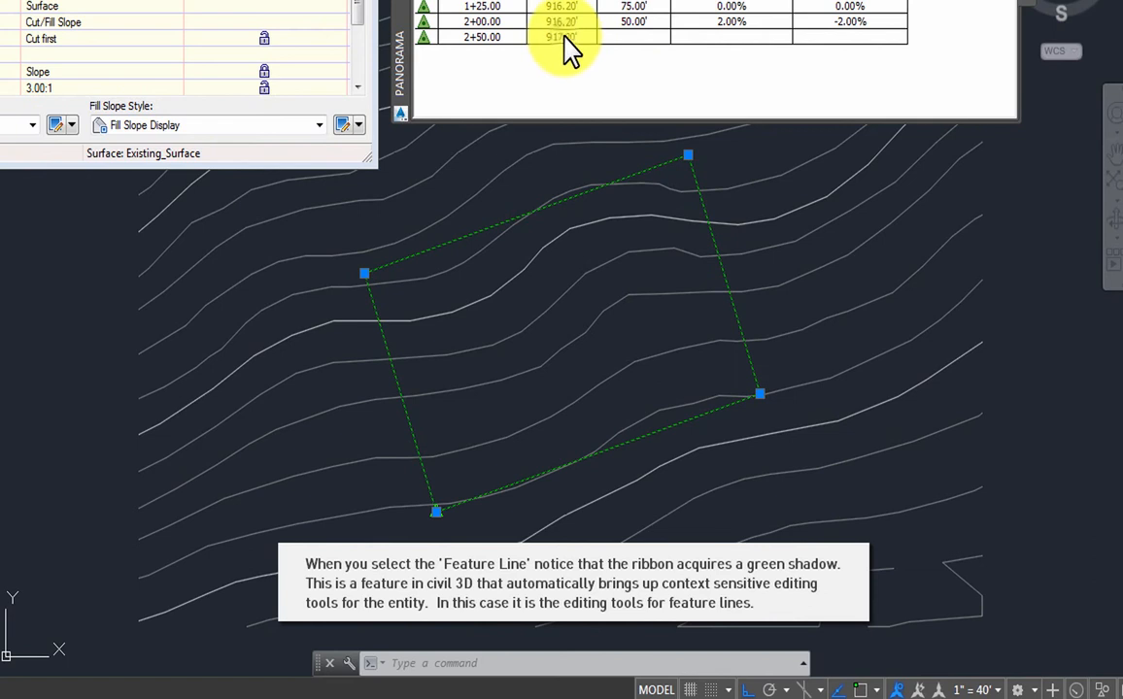
pyautogui.click(521, 351)
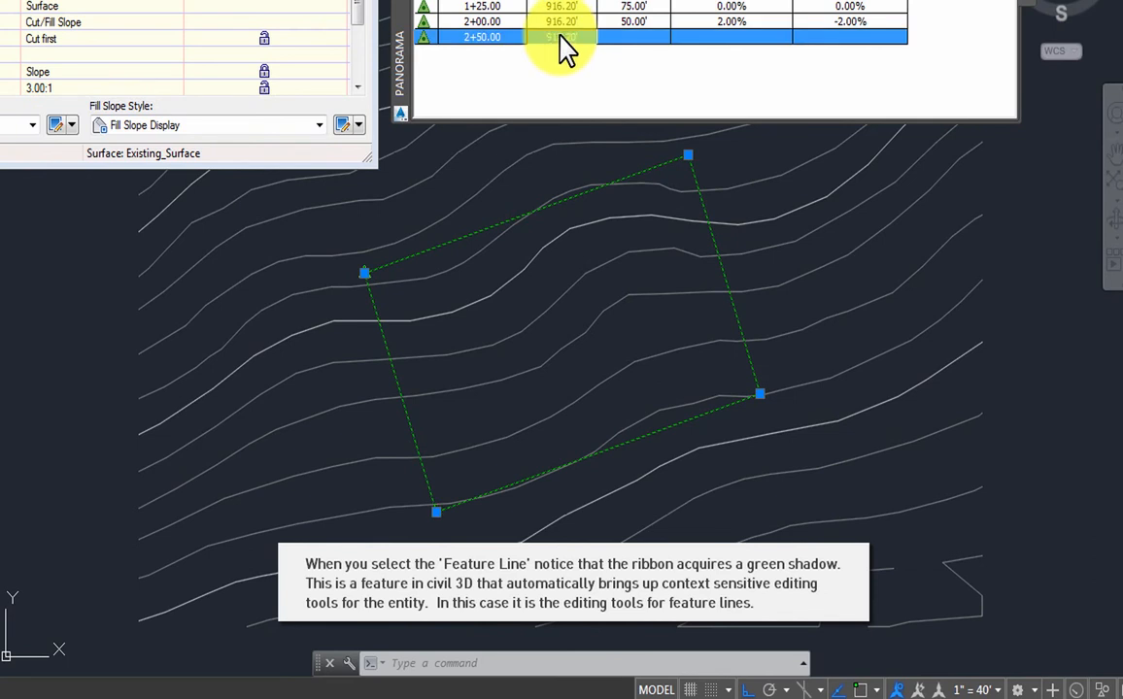
pyautogui.doubleClick(573, 35)
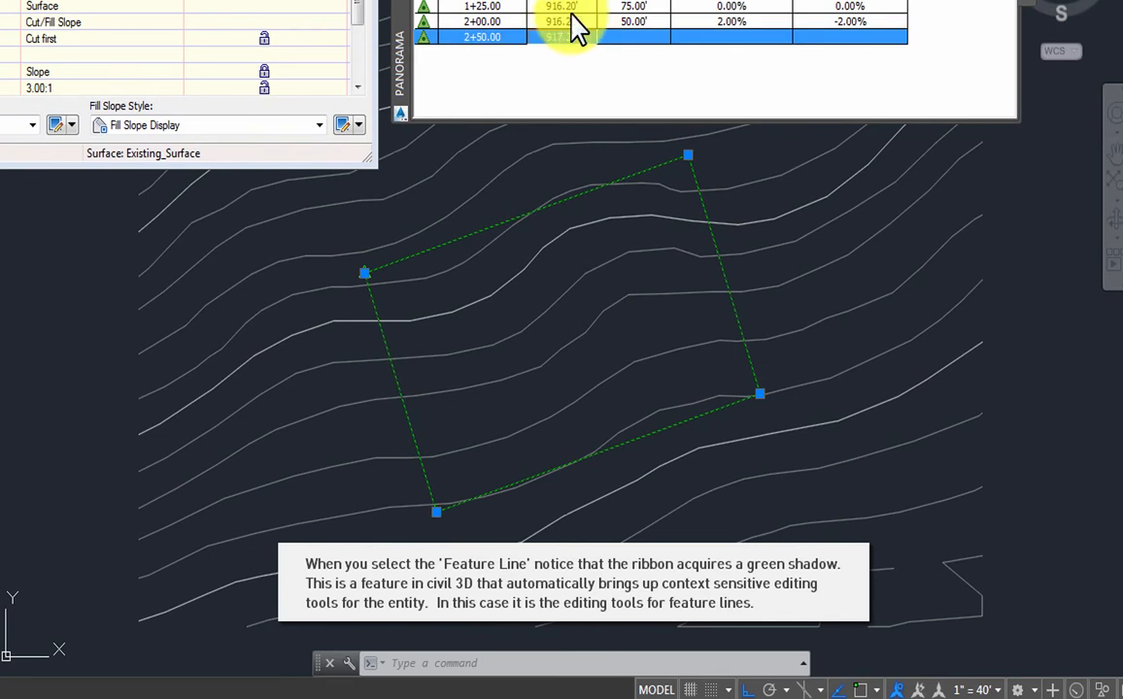
pyautogui.click(521, 88)
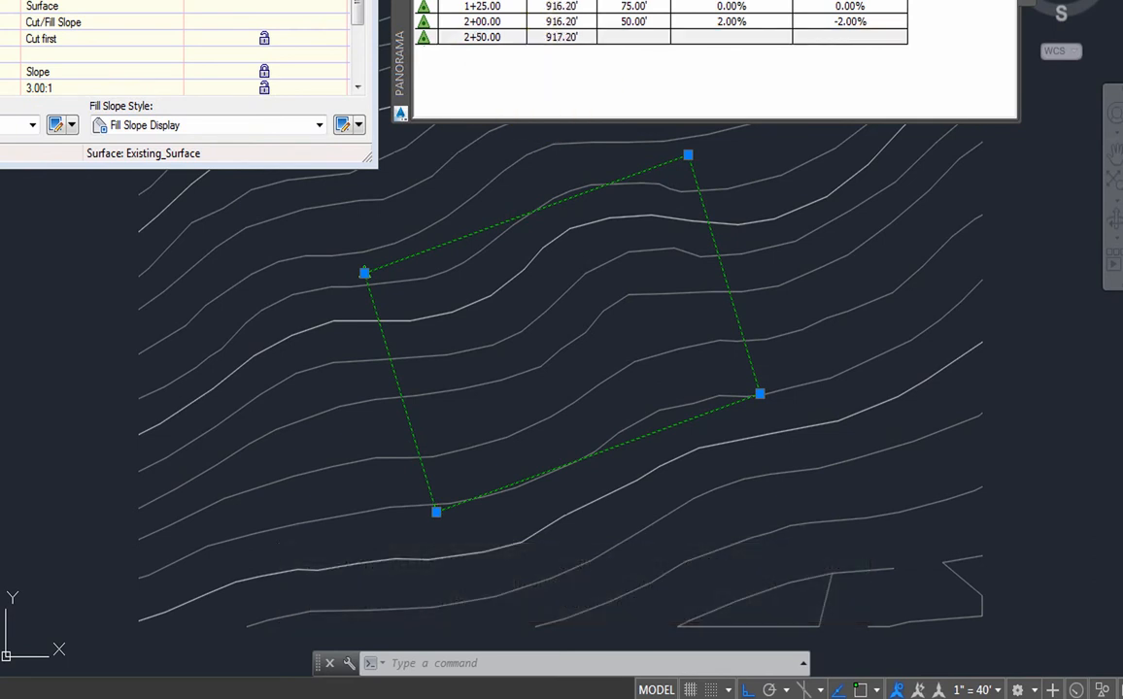
pyautogui.press('Escape')
# - Save the drawing, close the Grading Level Editor, and start Create Grading
pyautogui.hotkey('ctrl', 's')
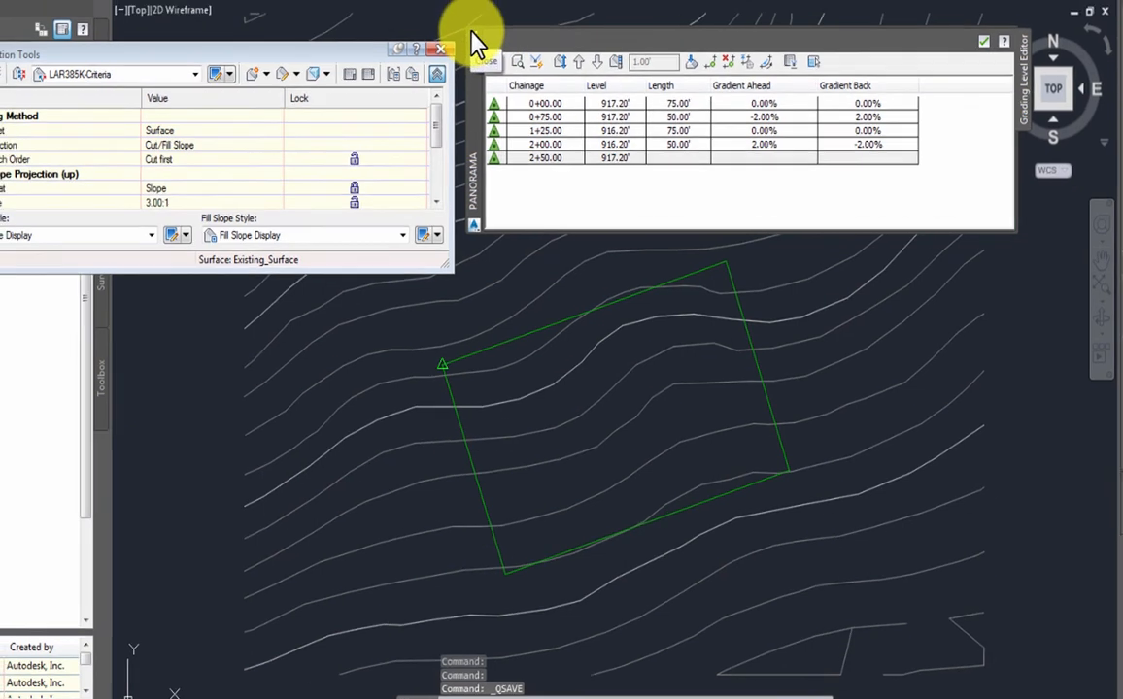
pyautogui.click(463, 27)
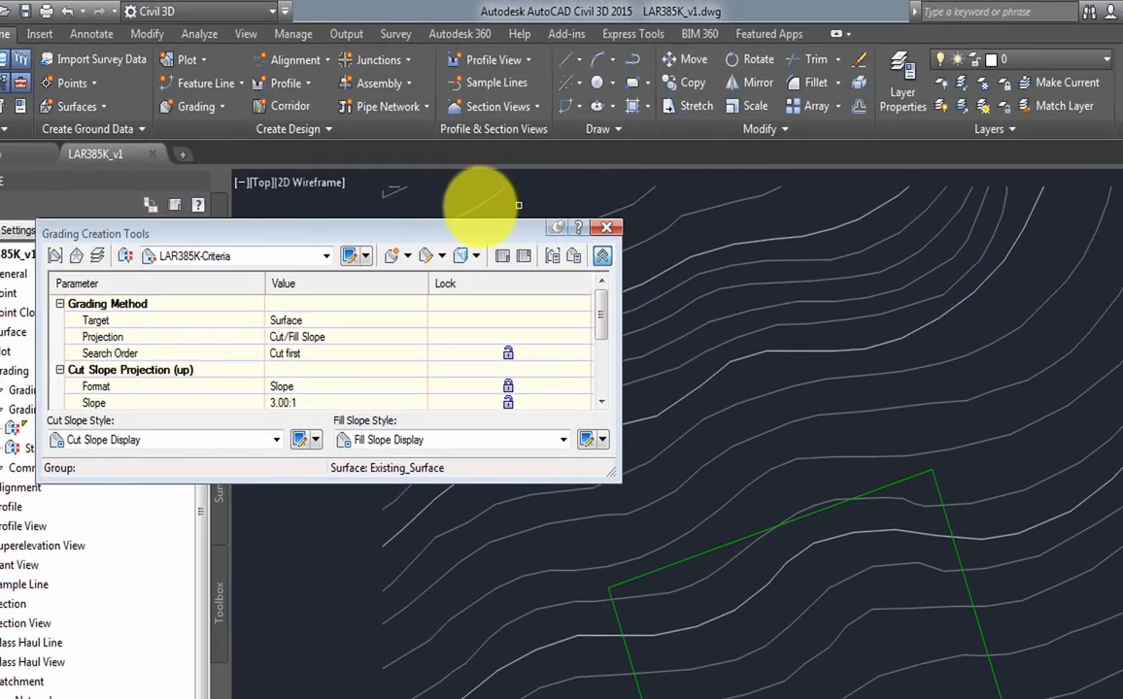
pyautogui.moveTo(426, 233); pyautogui.dragTo(658, 202)
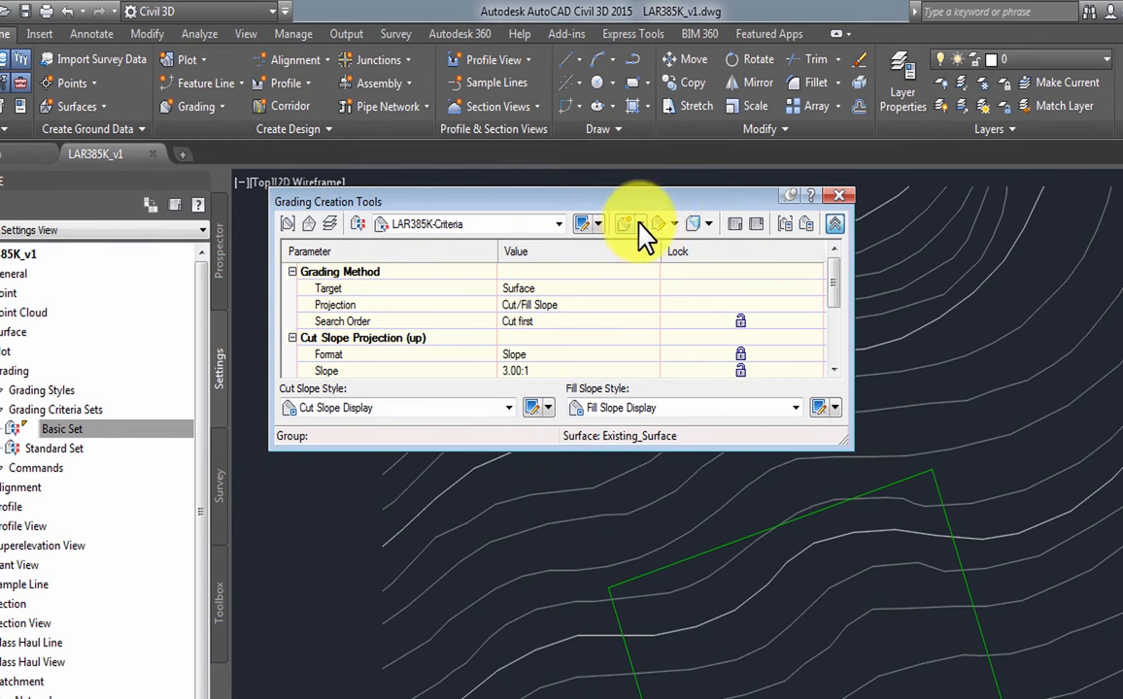
pyautogui.click(640, 224)
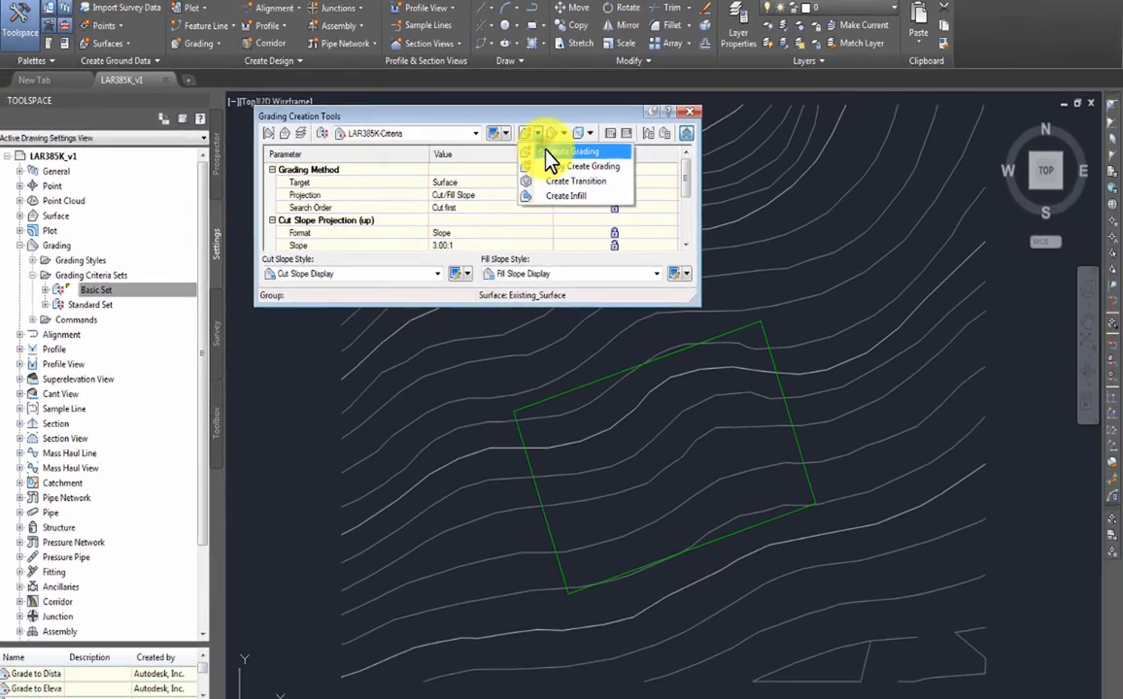
pyautogui.click(660, 249)
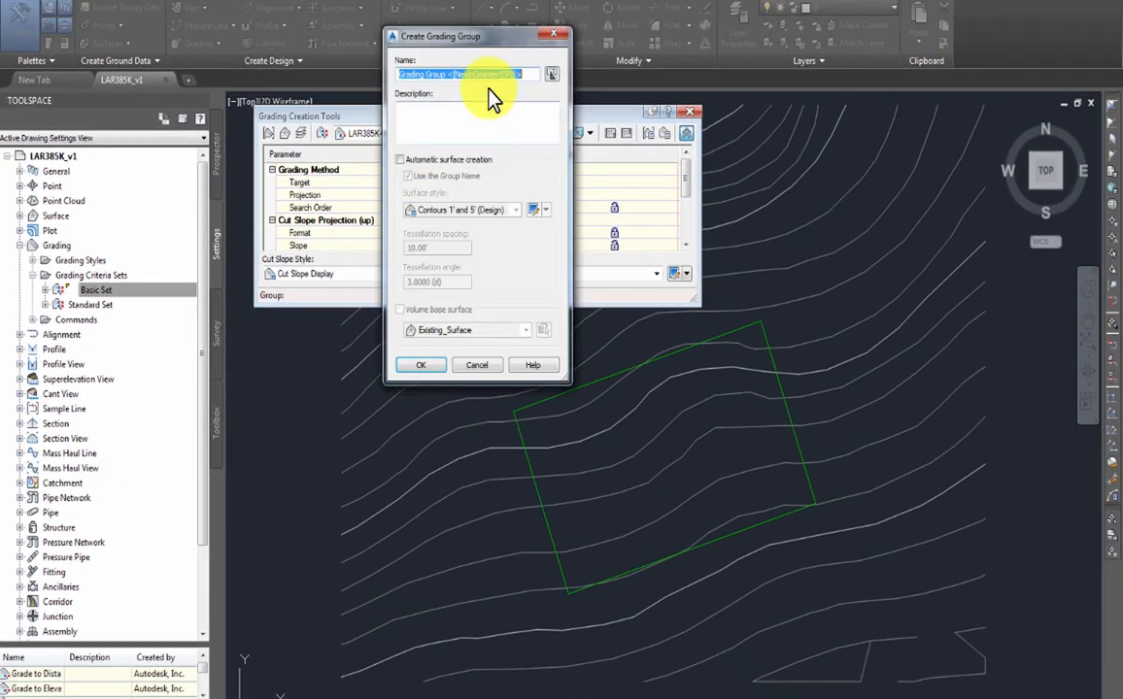
# - Name the grading group Flat_Pad with automatic surface creation and Existing_Surface as volume base
pyautogui.moveTo(448, 73); pyautogui.dragTo(346, 64)
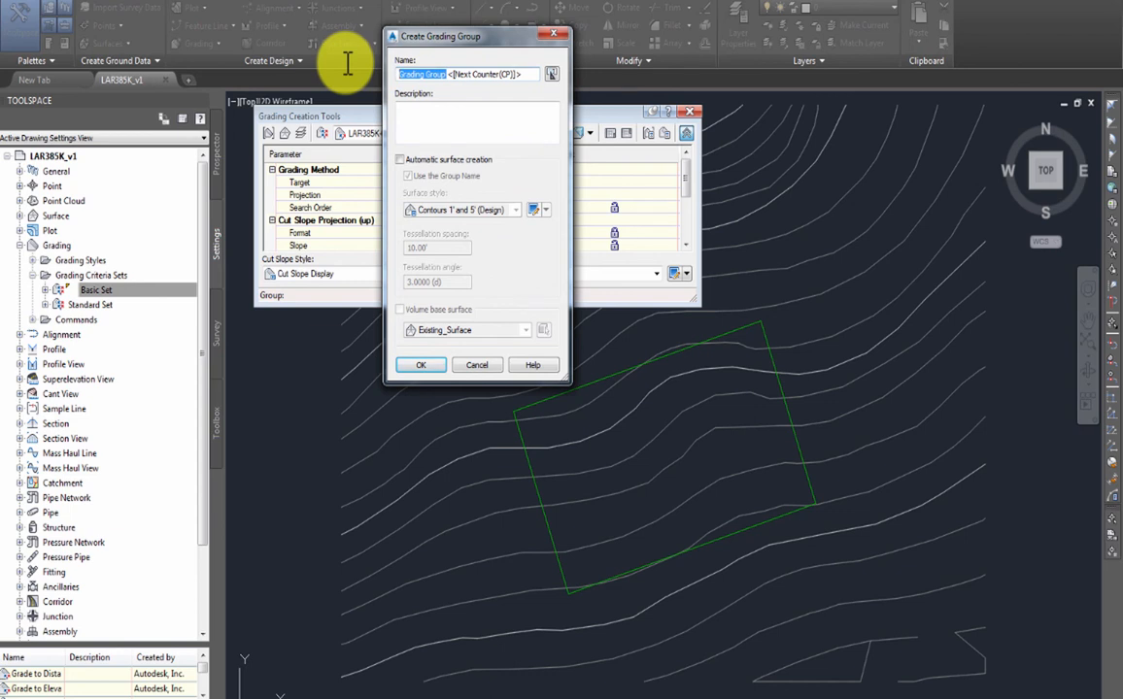
pyautogui.write('Flat_P')
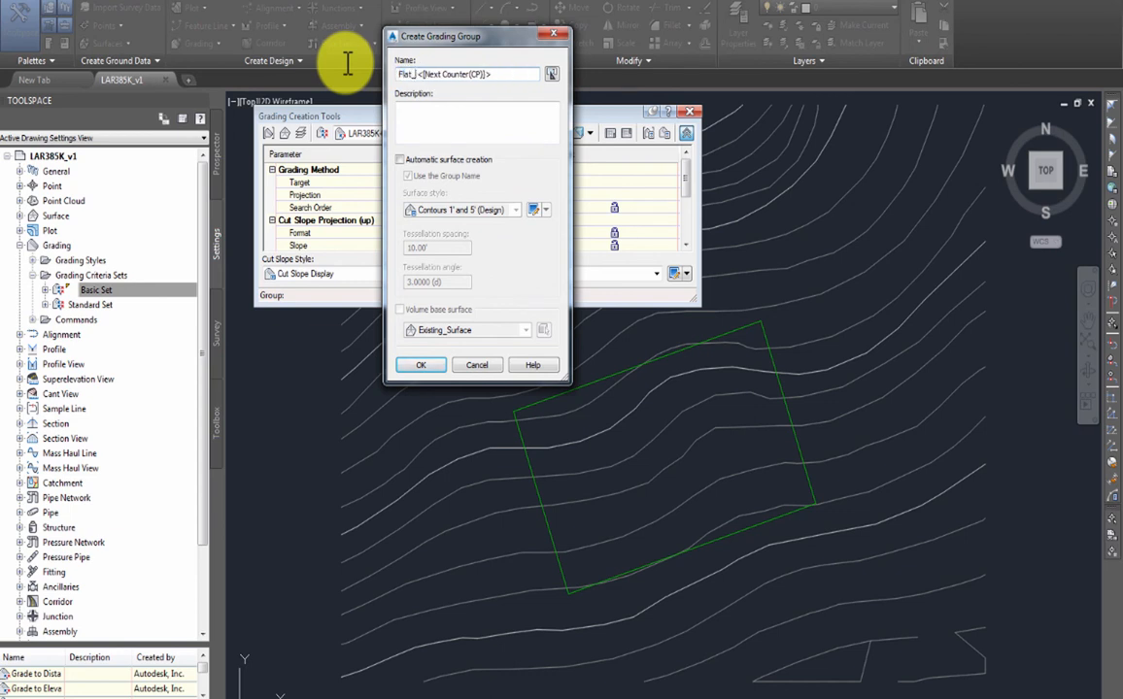
pyautogui.write('ad')
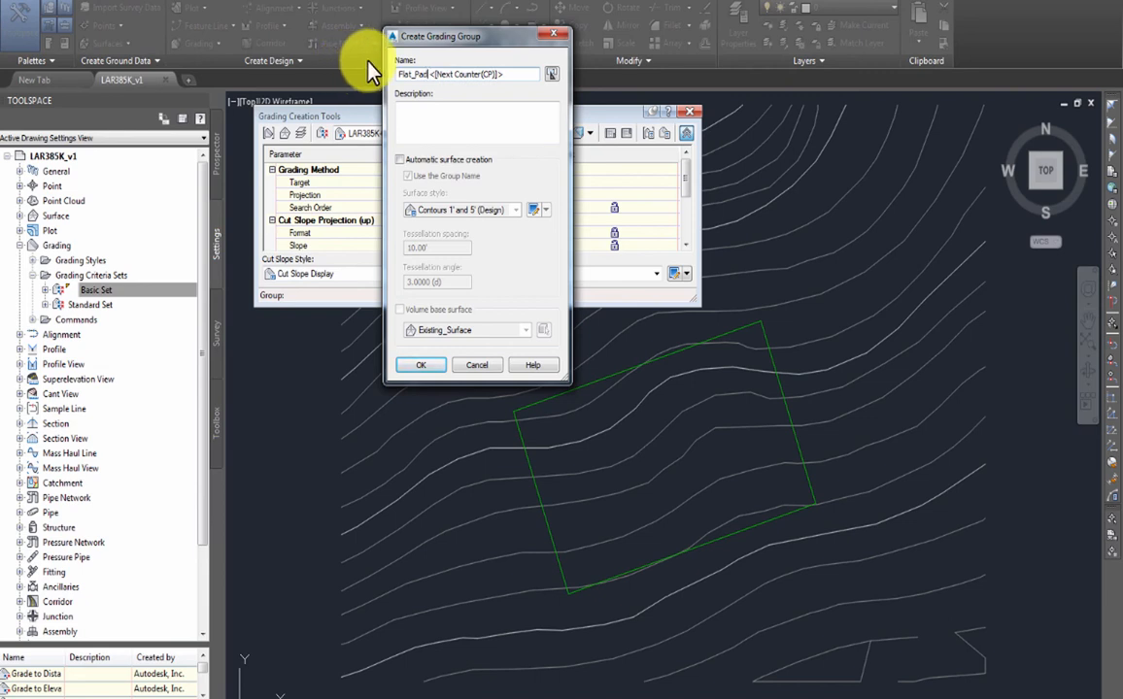
pyautogui.click(401, 161)
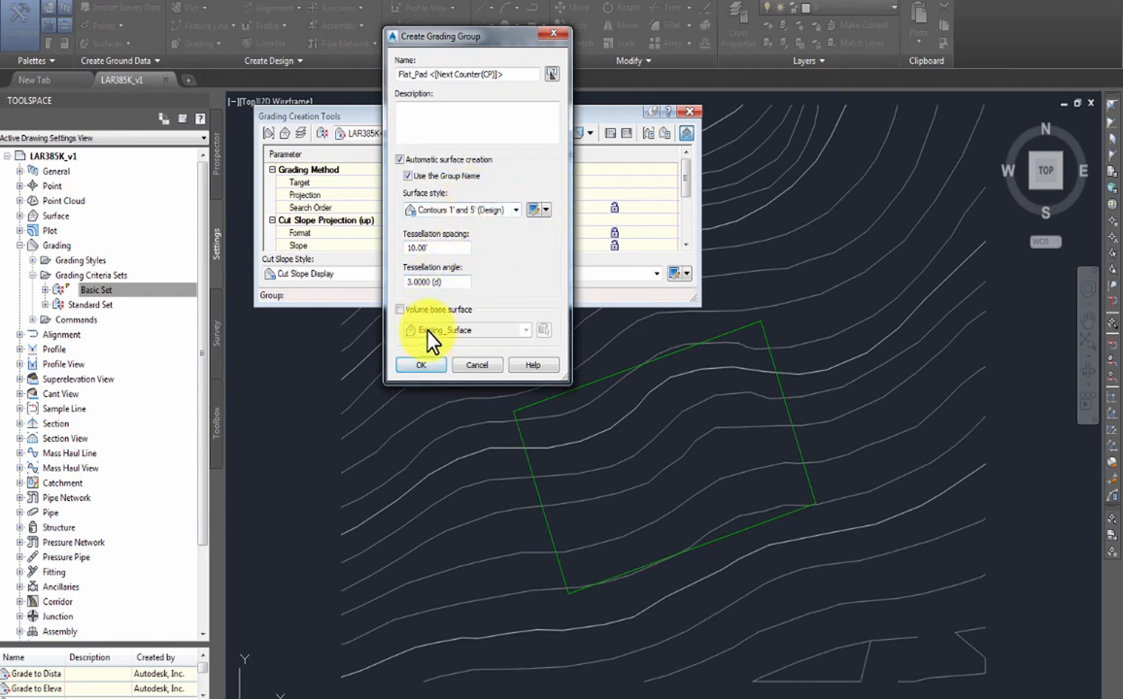
pyautogui.click(400, 310)
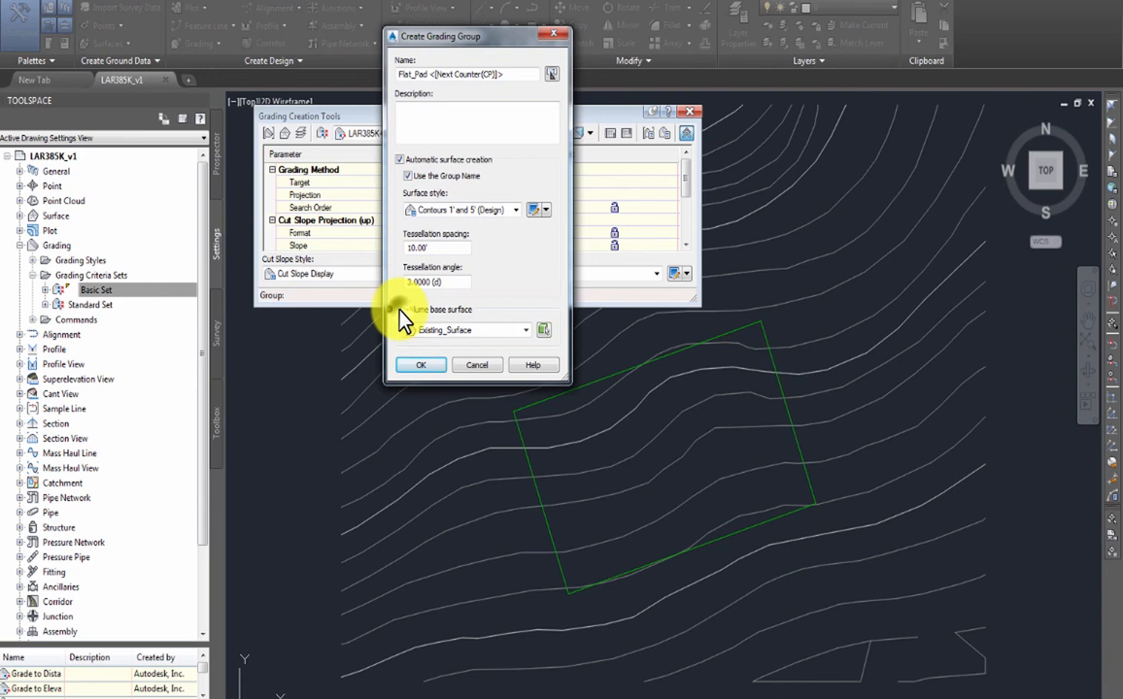
pyautogui.click(421, 368)
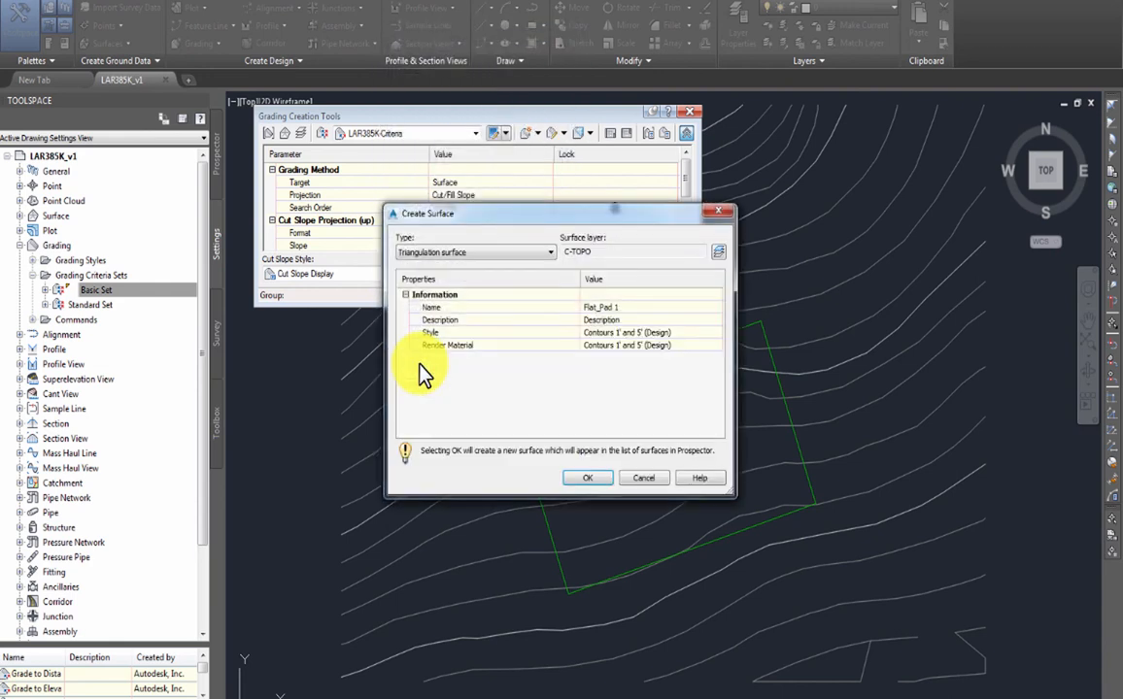
pyautogui.click(591, 479)
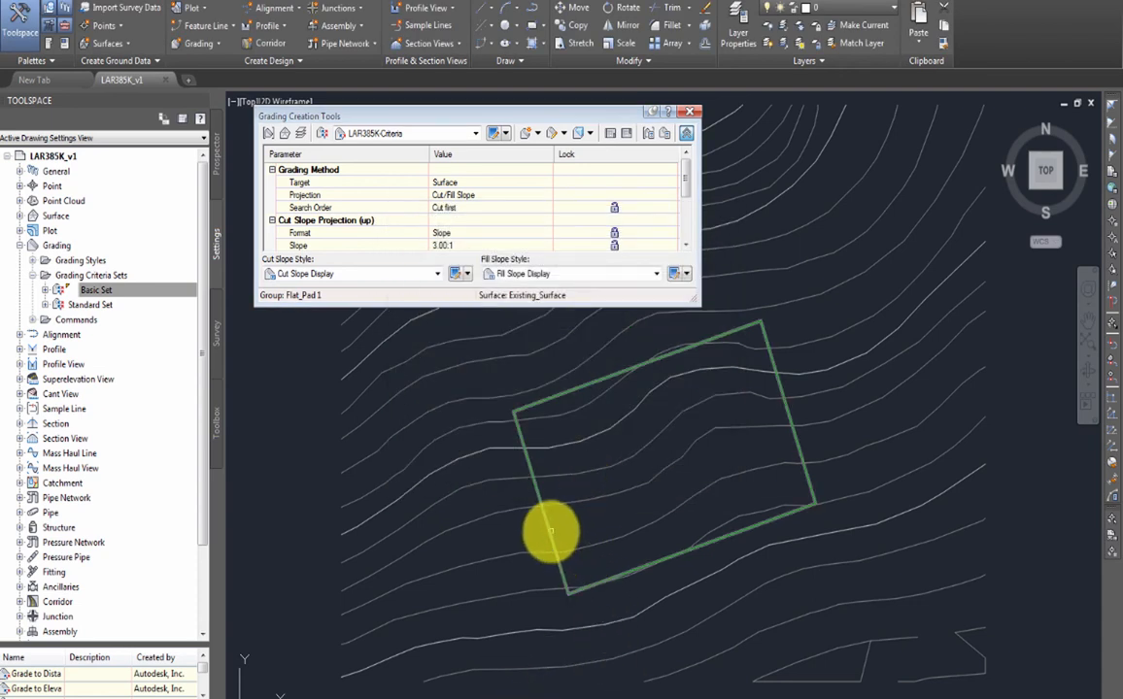
# - Grade the pad feature line outward along its entire length at 3.00:1 cut and fill
pyautogui.click(551, 531)
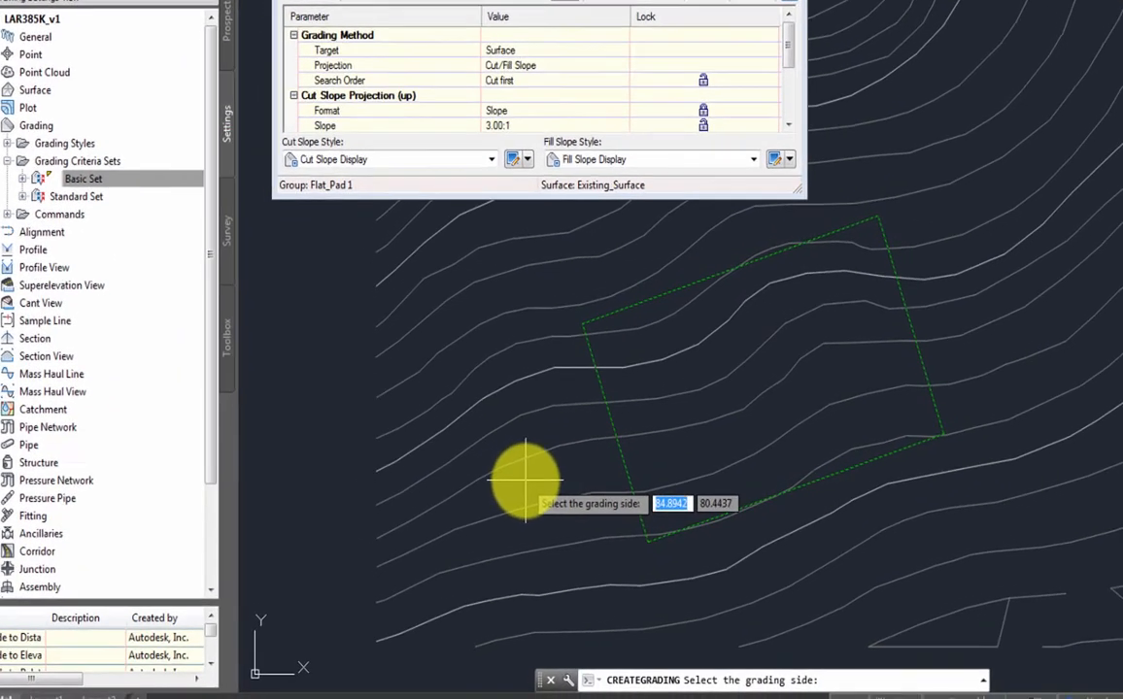
pyautogui.click(468, 544)
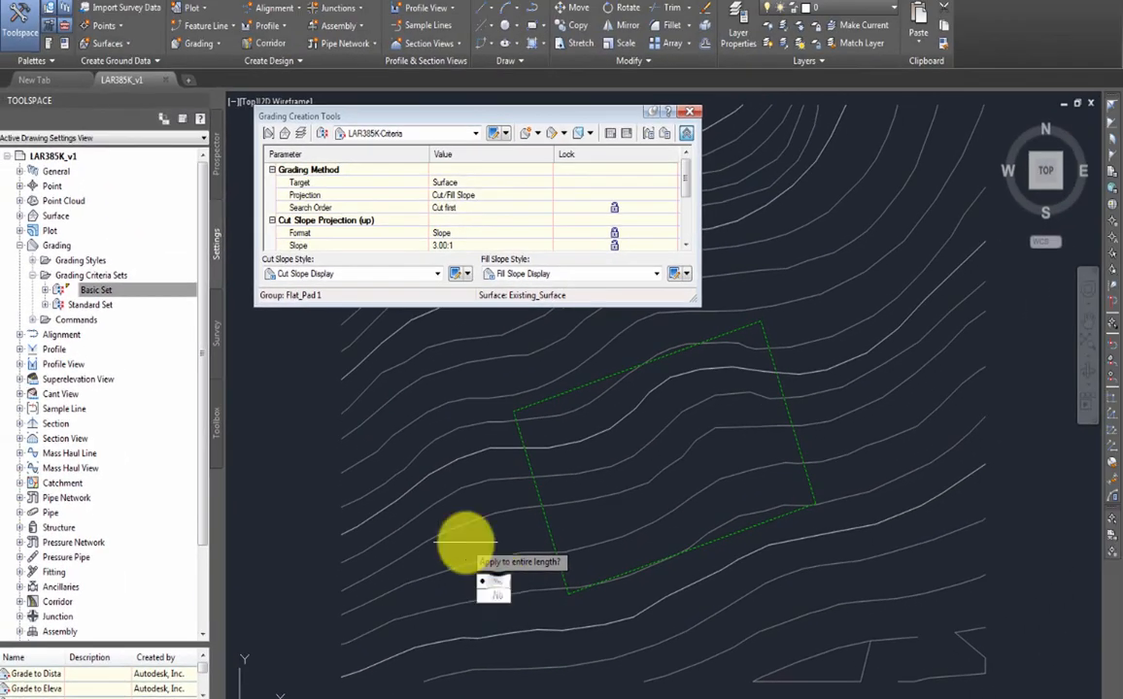
pyautogui.press('Return')
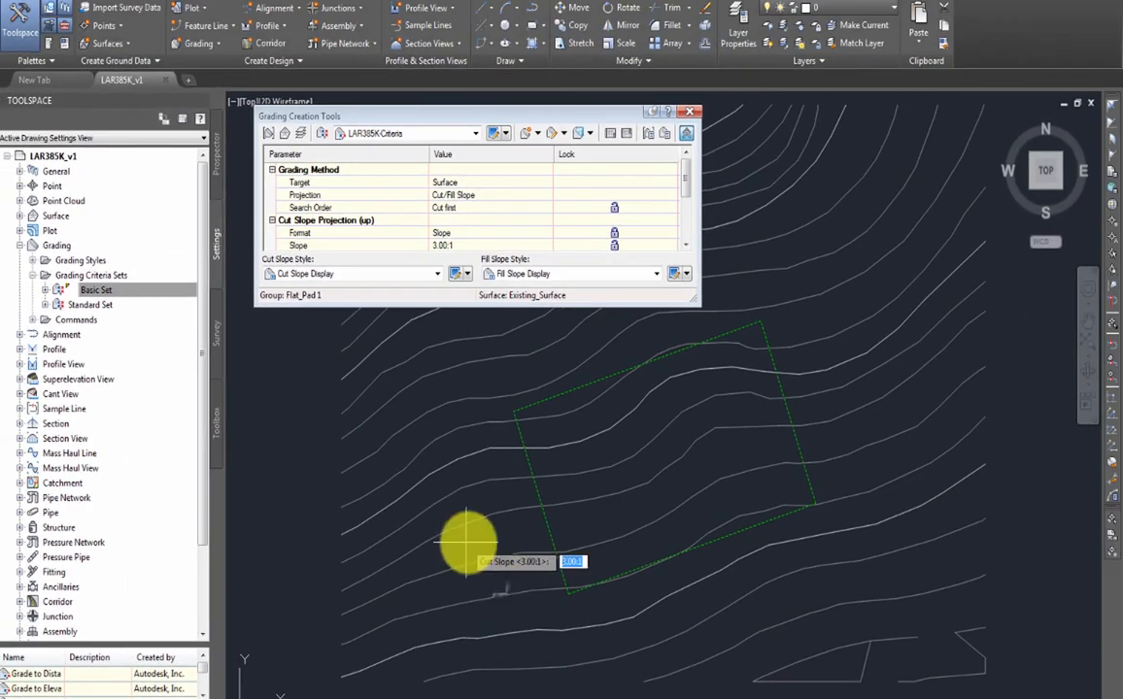
pyautogui.press('Return')
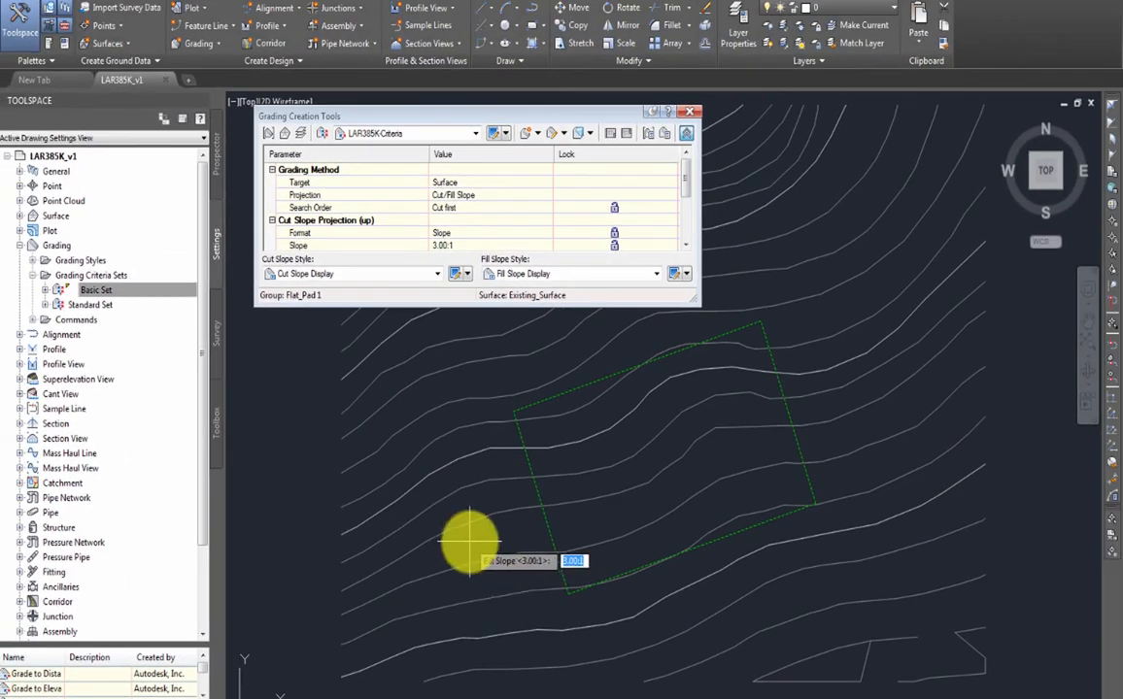
pyautogui.press('Return')
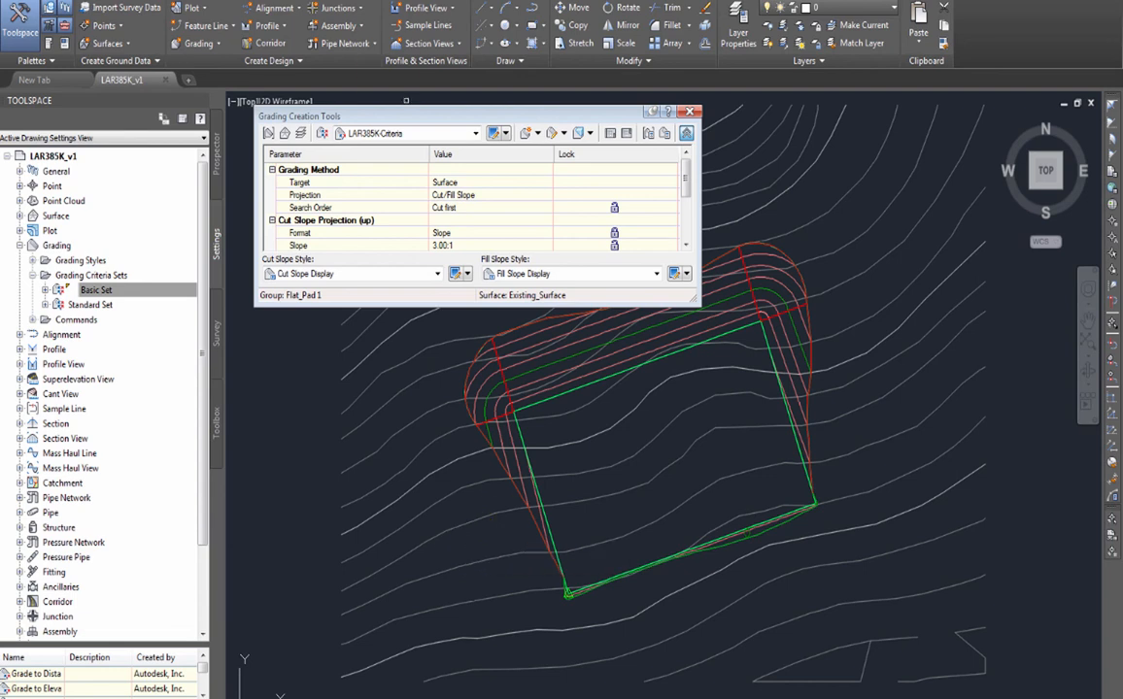
pyautogui.press('Escape')
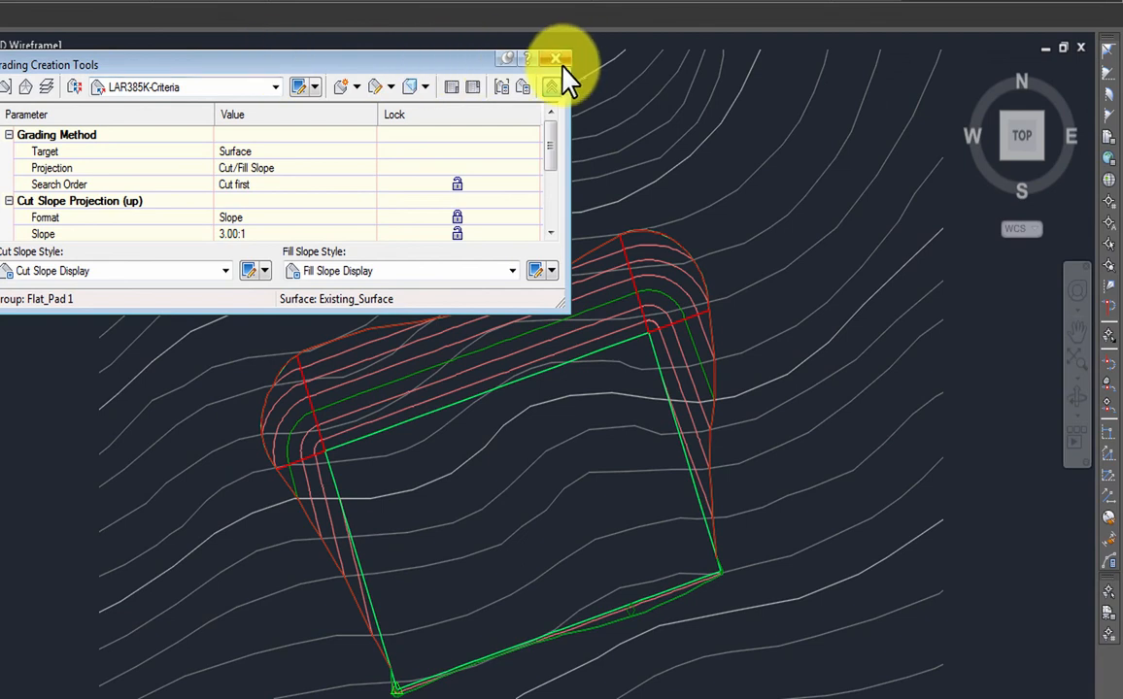
# - Close the Grading Creation Tools and save the drawing with the new Flat_Pad 1 surface
pyautogui.click(556, 61)
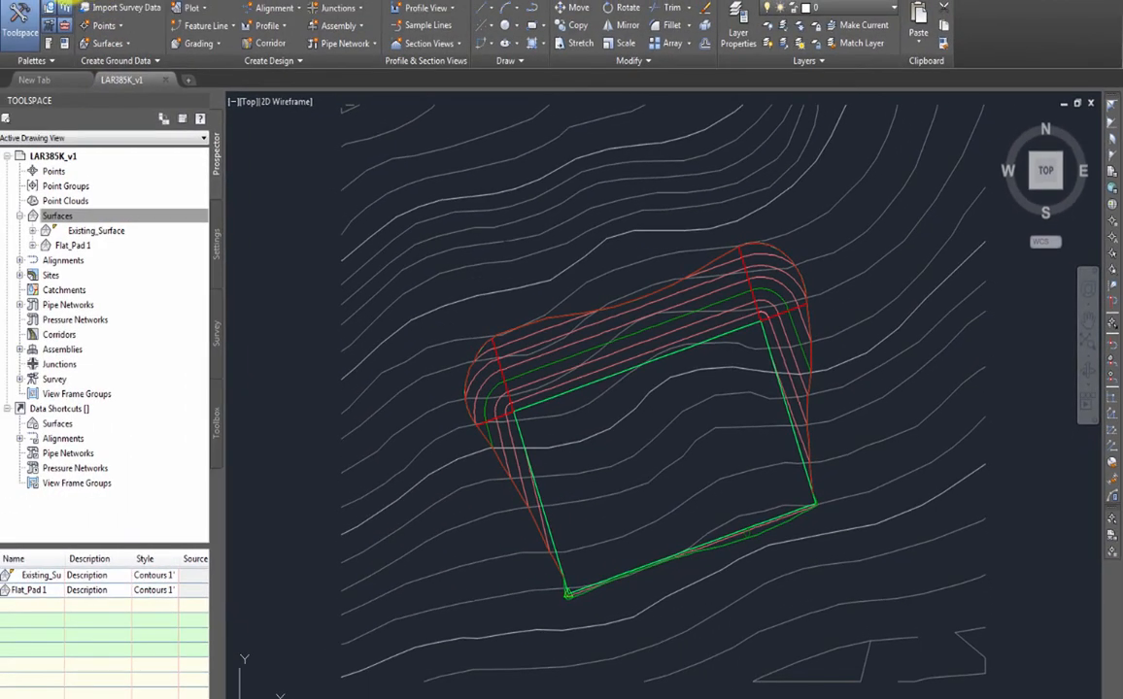
pyautogui.click(69, 1)
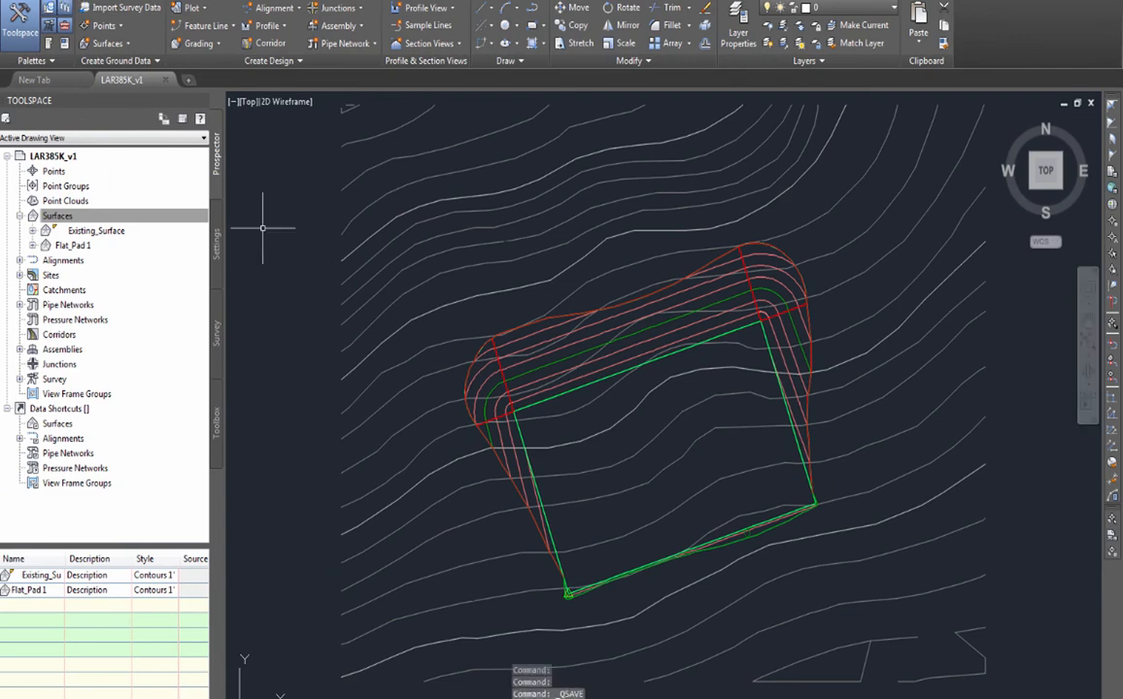